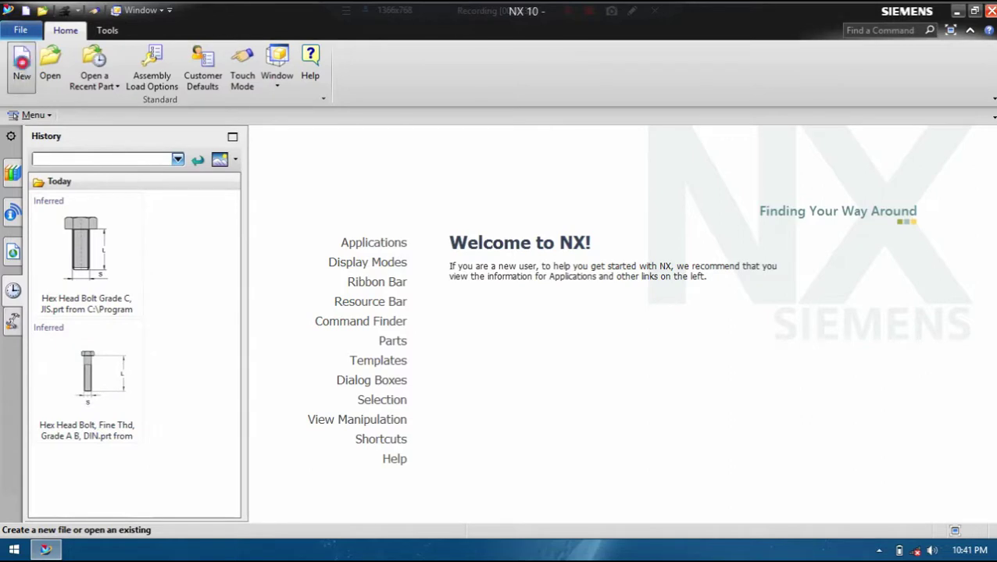
Create the new millimetre Model part model1.prt from the Model template
{"action": "left_click", "coordinate": [21, 64]}
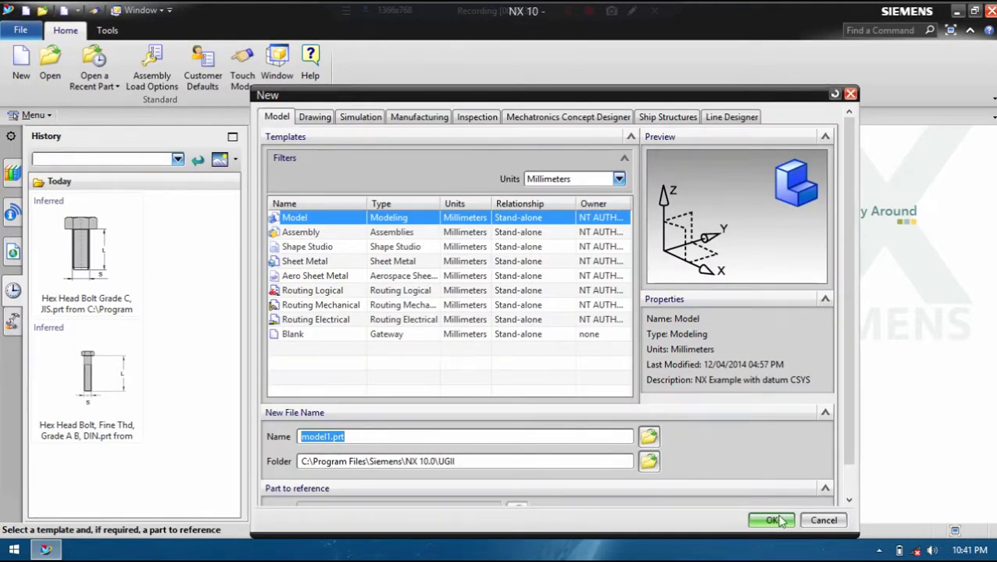
{"action": "left_click", "coordinate": [775, 521]}
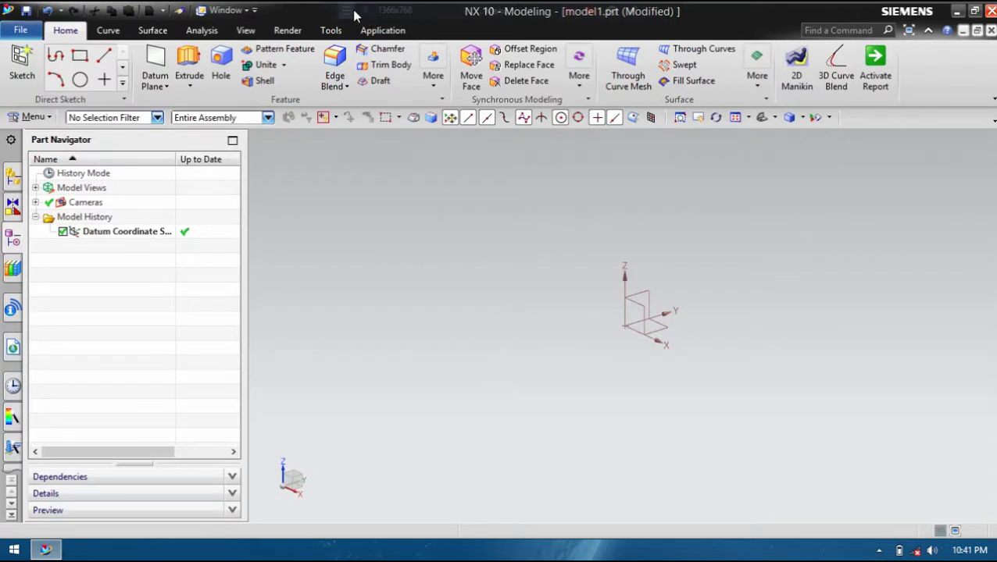
{"action": "left_click", "coordinate": [346, 11]}
{"action": "left_click", "coordinate": [427, 29]}
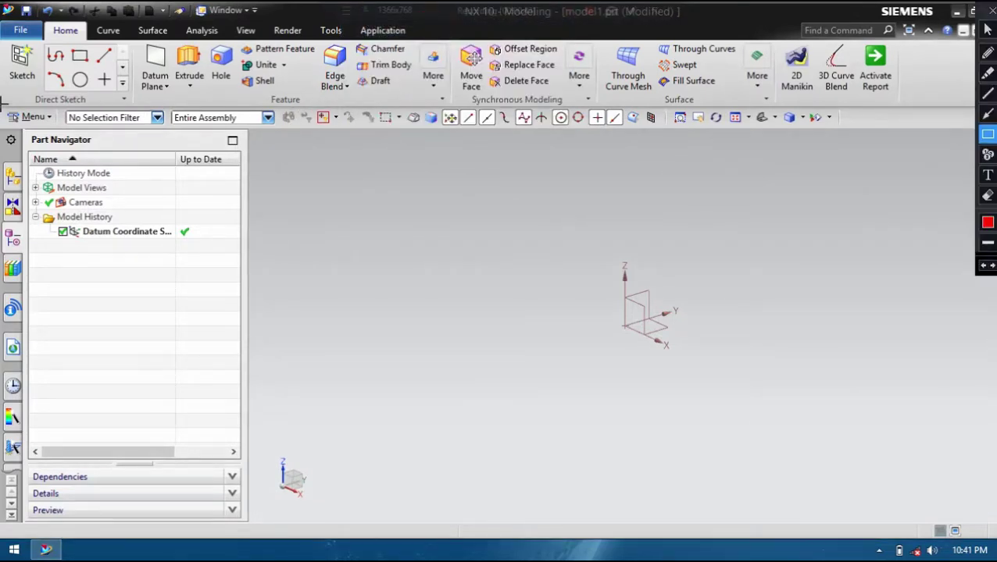
Adjust the ribbon and top border bar layout, showing its command group list
{"action": "left_click_drag", "start_coordinate": [3, 107], "coordinate": [972, 130]}
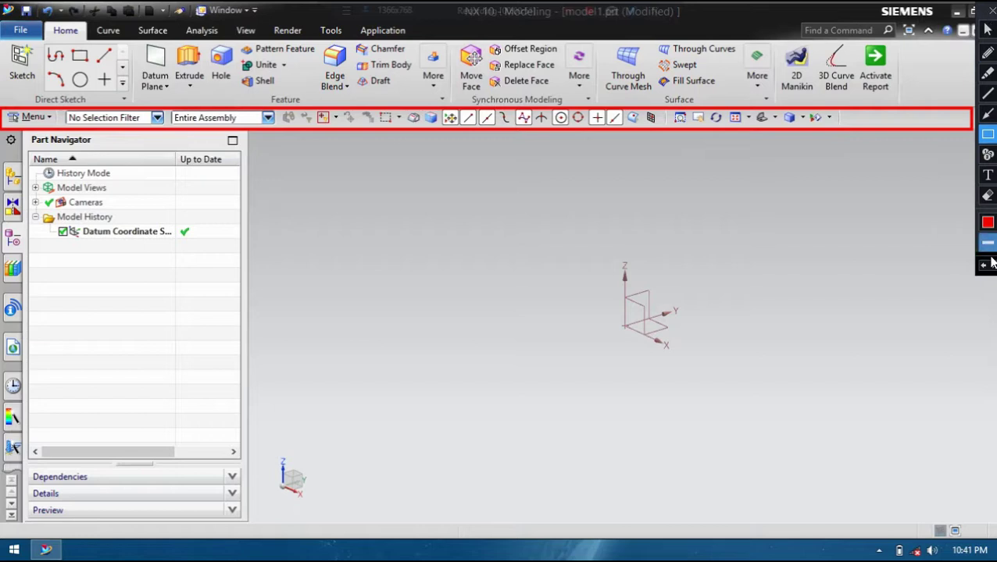
{"action": "left_click", "coordinate": [985, 266]}
{"action": "left_click", "coordinate": [987, 29]}
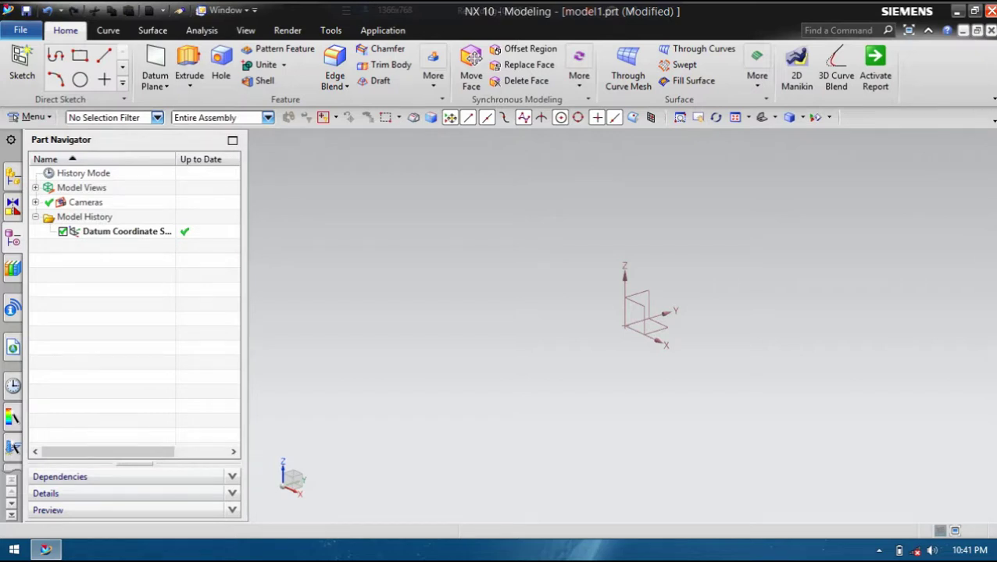
{"action": "left_click", "coordinate": [993, 124]}
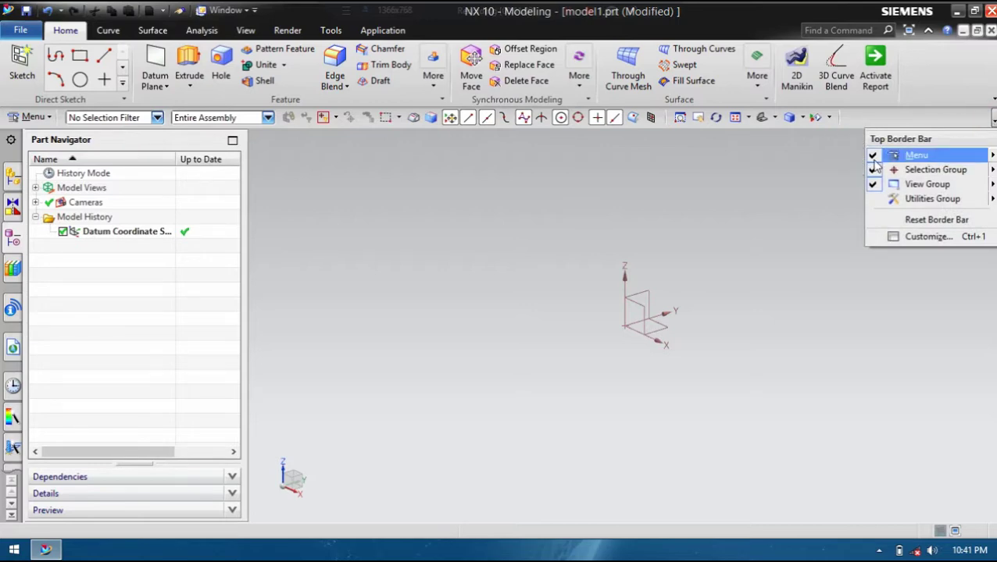
Hide the Menu, Selection Group and View Group from the top border bar
{"action": "left_click", "coordinate": [873, 155]}
{"action": "left_click", "coordinate": [872, 170]}
{"action": "left_click", "coordinate": [873, 185]}
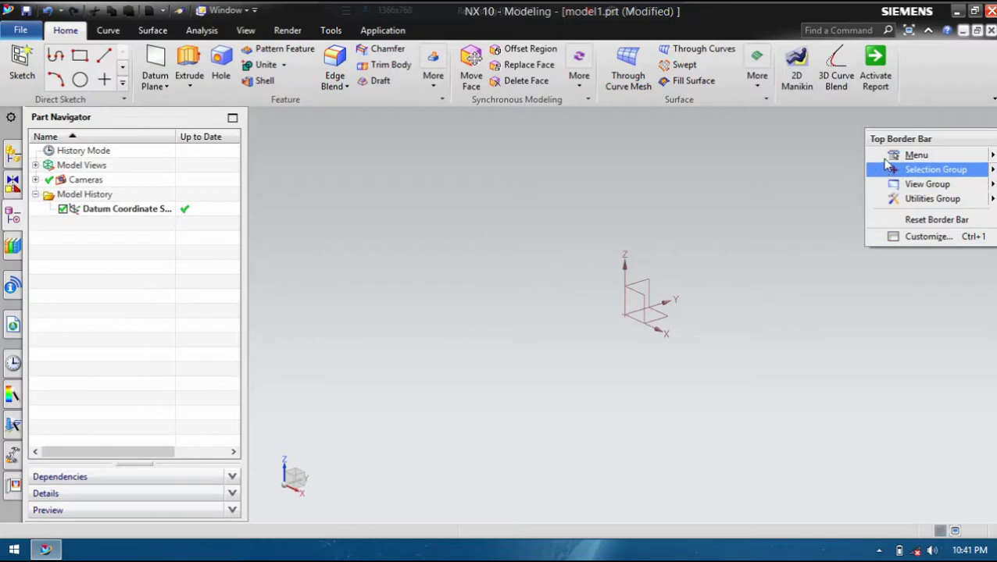
{"action": "mouse_move", "coordinate": [917, 155]}
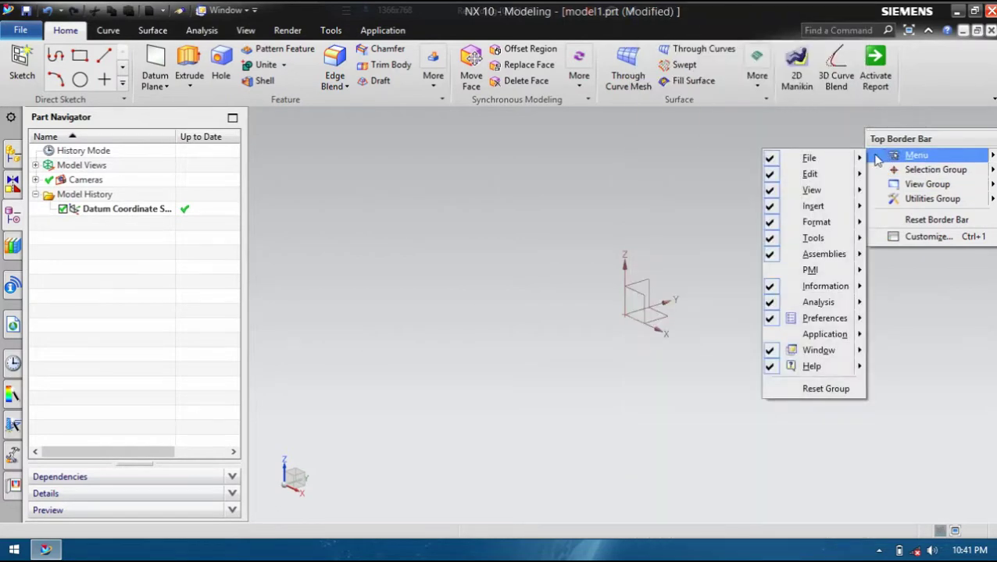
Restore the Menu, Selection Group and View Group, then start the Rectangle tool
{"action": "left_click", "coordinate": [874, 157]}
{"action": "left_click", "coordinate": [874, 170]}
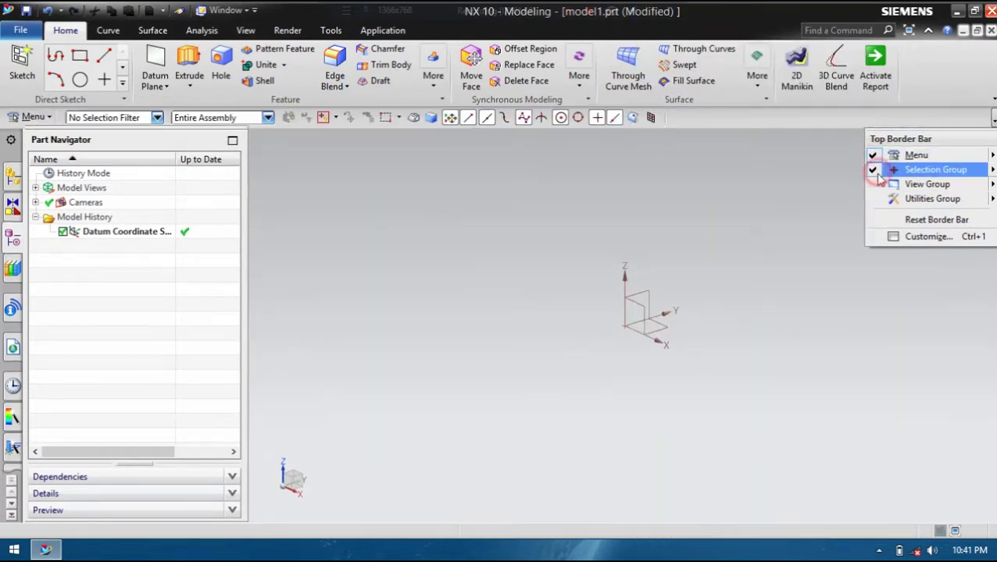
{"action": "left_click", "coordinate": [874, 184]}
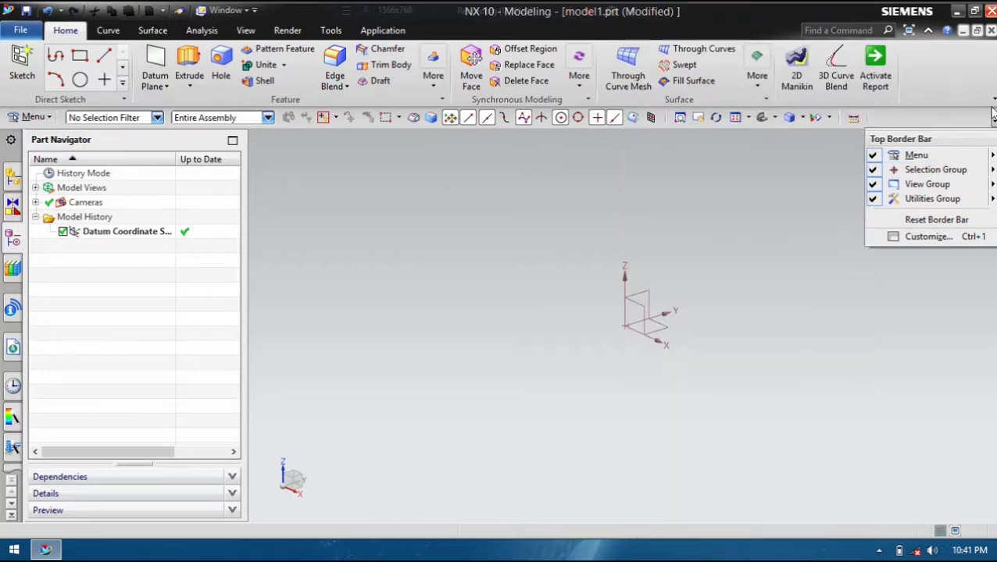
{"action": "left_click", "coordinate": [553, 173]}
{"action": "left_click", "coordinate": [84, 54]}
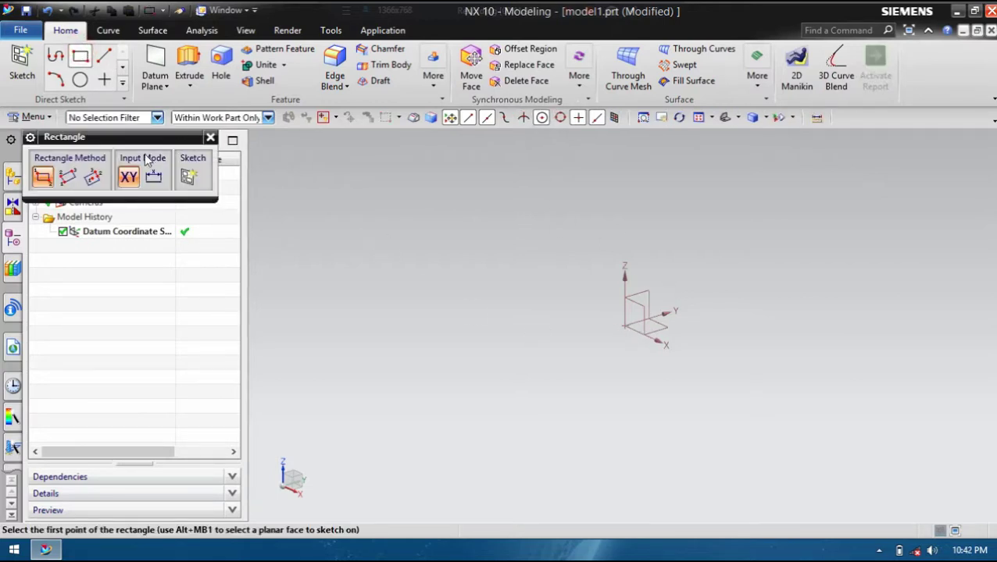
Sketch a rectangle on the YZ datum plane and finish the sketch
{"action": "left_click", "coordinate": [22, 64]}
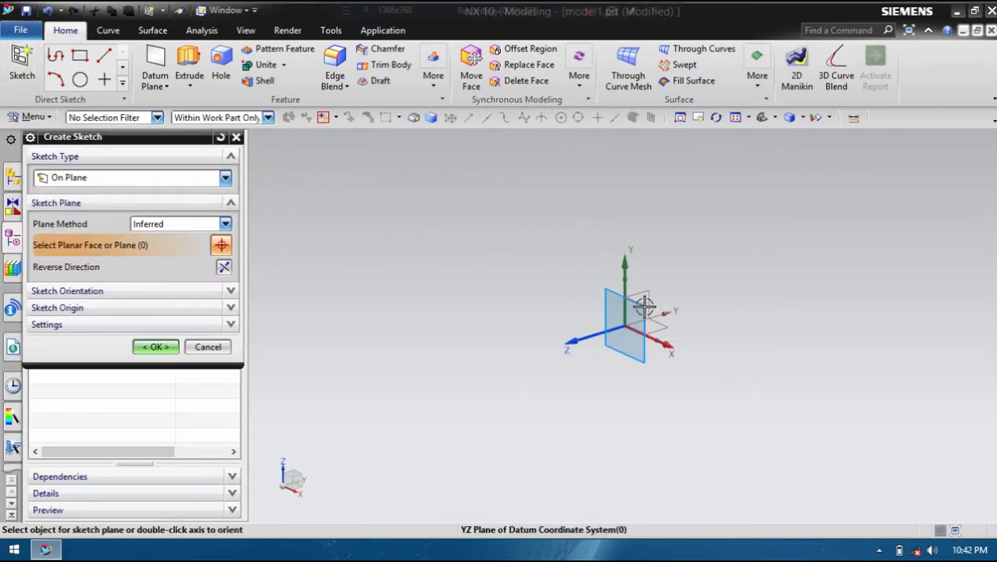
{"action": "left_click", "coordinate": [644, 307]}
{"action": "left_click", "coordinate": [155, 347]}
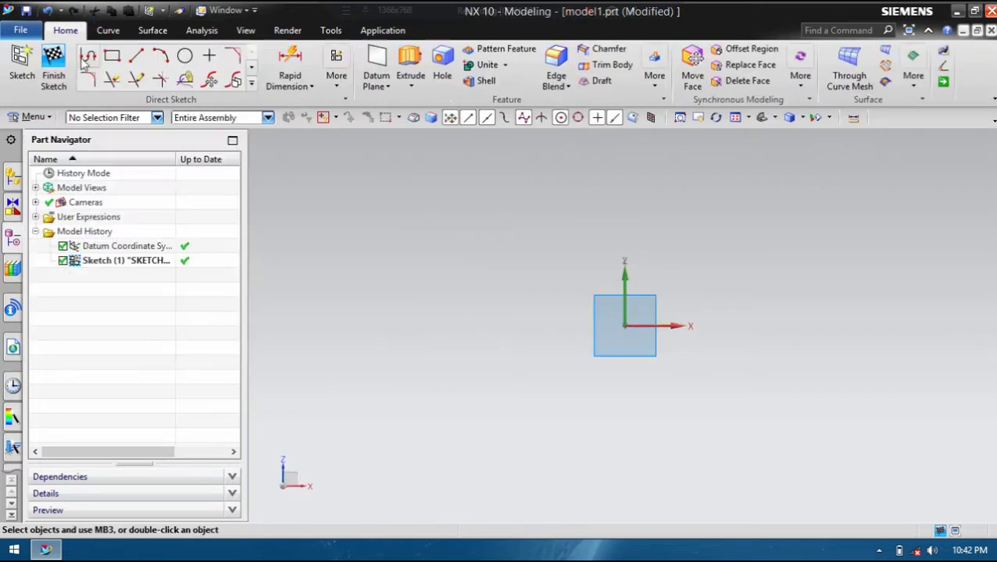
{"action": "left_click", "coordinate": [112, 55]}
{"action": "left_click", "coordinate": [508, 225]}
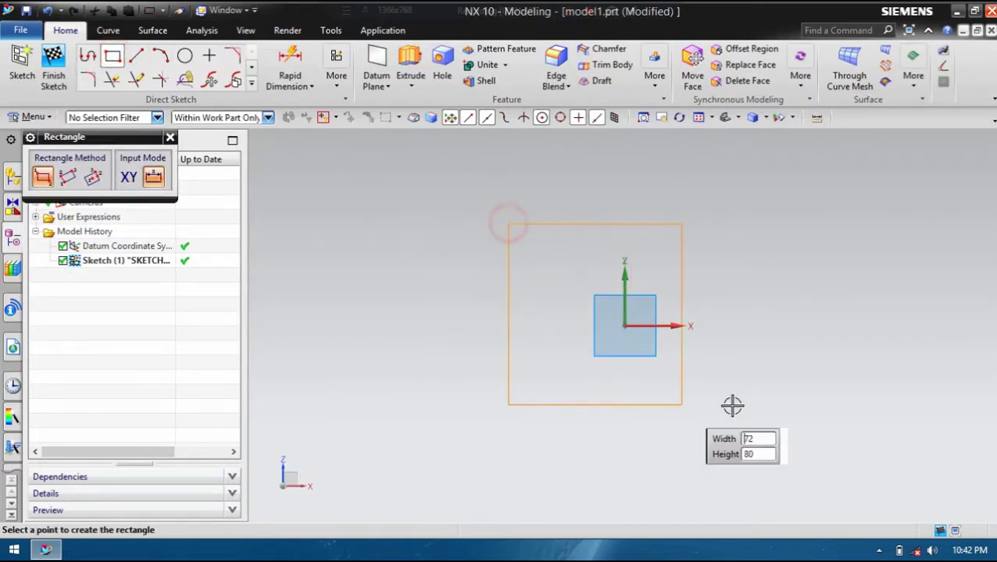
{"action": "left_click", "coordinate": [815, 430]}
{"action": "left_click", "coordinate": [53, 69]}
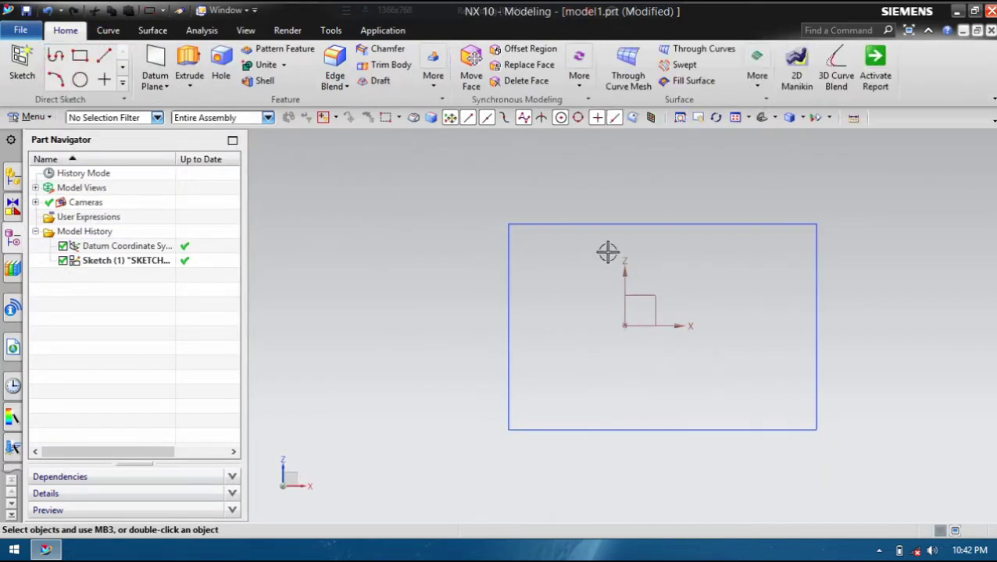
Extrude the rectangle sketch 25 mm into a solid plate and orbit to inspect it
{"action": "right_click", "coordinate": [614, 221]}
{"action": "left_click", "coordinate": [649, 189]}
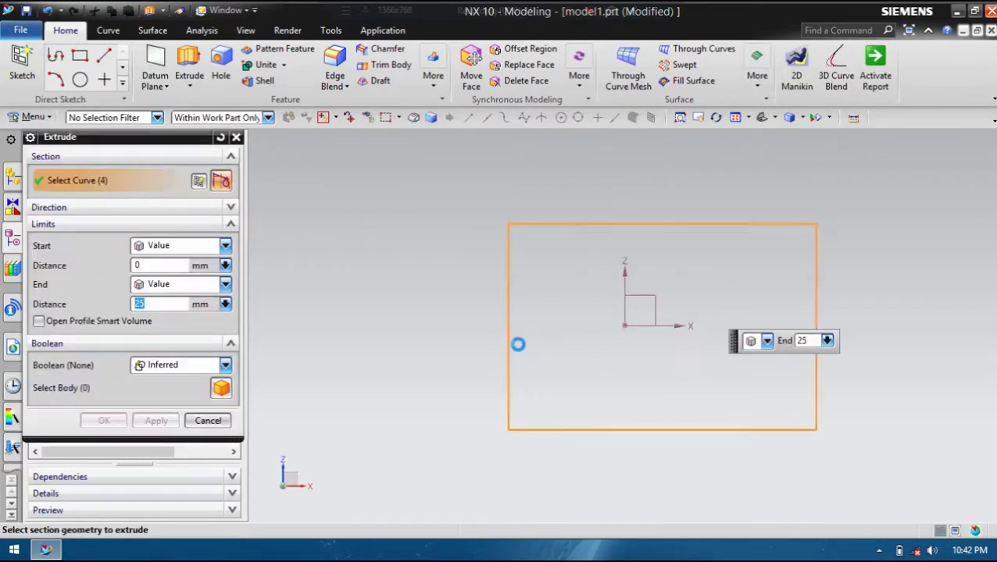
{"action": "left_click", "coordinate": [103, 434]}
{"action": "mouse_move", "coordinate": [593, 310]}
{"action": "middle_mouse_down"}
{"action": "mouse_move", "coordinate": [556, 348]}
{"action": "mouse_move", "coordinate": [633, 247]}
{"action": "mouse_move", "coordinate": [721, 255]}
{"action": "mouse_move", "coordinate": [708, 255]}
{"action": "middle_mouse_up"}
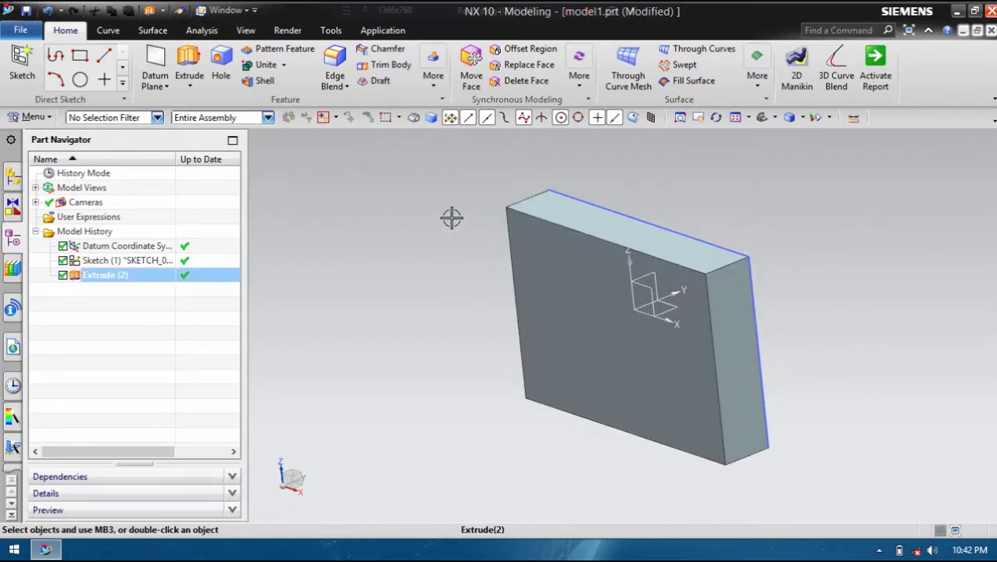
{"action": "mouse_move", "coordinate": [771, 262]}
{"action": "middle_mouse_down"}
{"action": "mouse_move", "coordinate": [679, 256]}
{"action": "mouse_move", "coordinate": [685, 285]}
{"action": "mouse_move", "coordinate": [701, 291]}
{"action": "middle_mouse_up"}
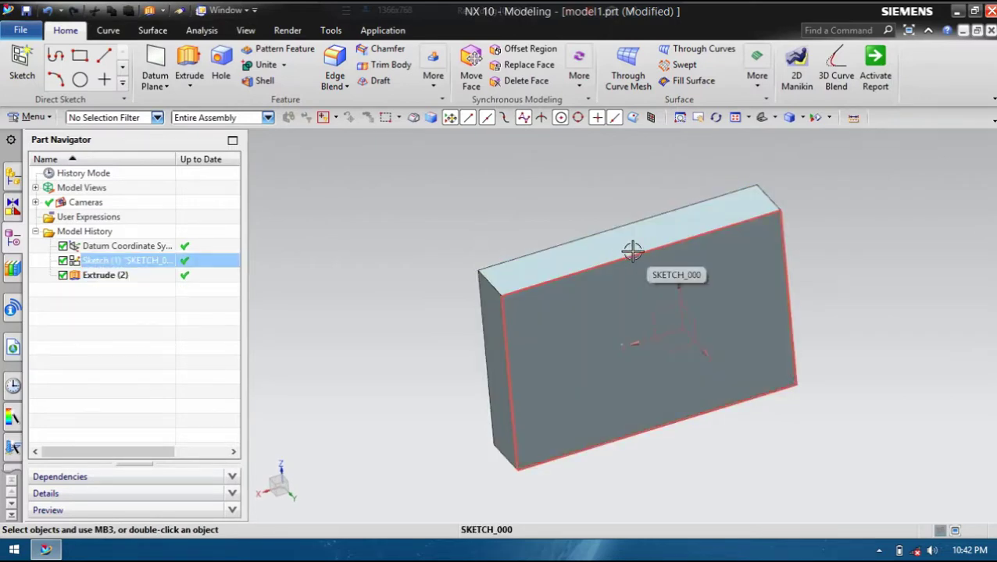
{"action": "middle_click_drag", "start_coordinate": [619, 275], "coordinate": [627, 270]}
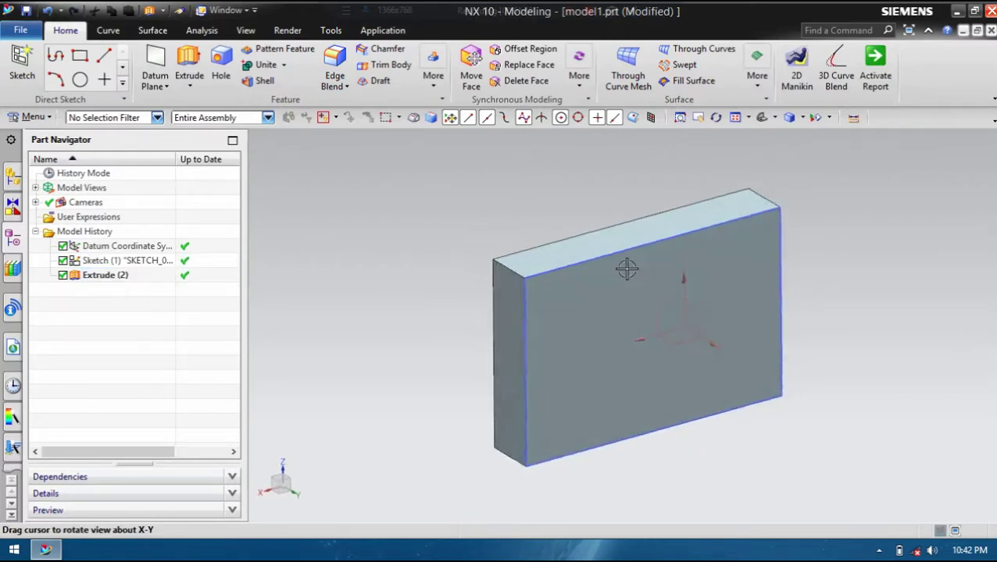
{"action": "left_click", "coordinate": [103, 56]}
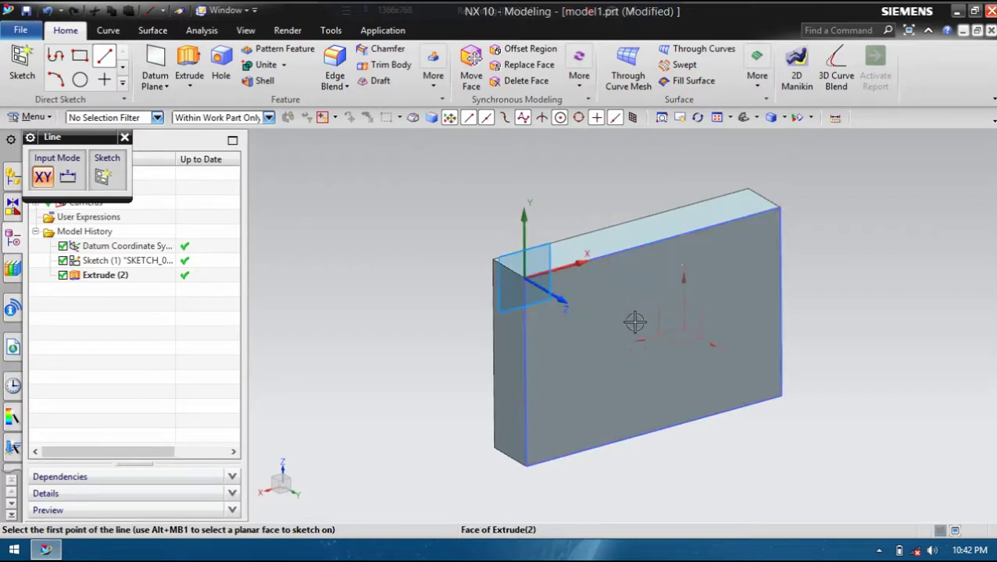
Rotate and zoom the view so the plate is seen head-on
{"action": "middle_click_drag", "start_coordinate": [634, 318], "coordinate": [621, 294]}
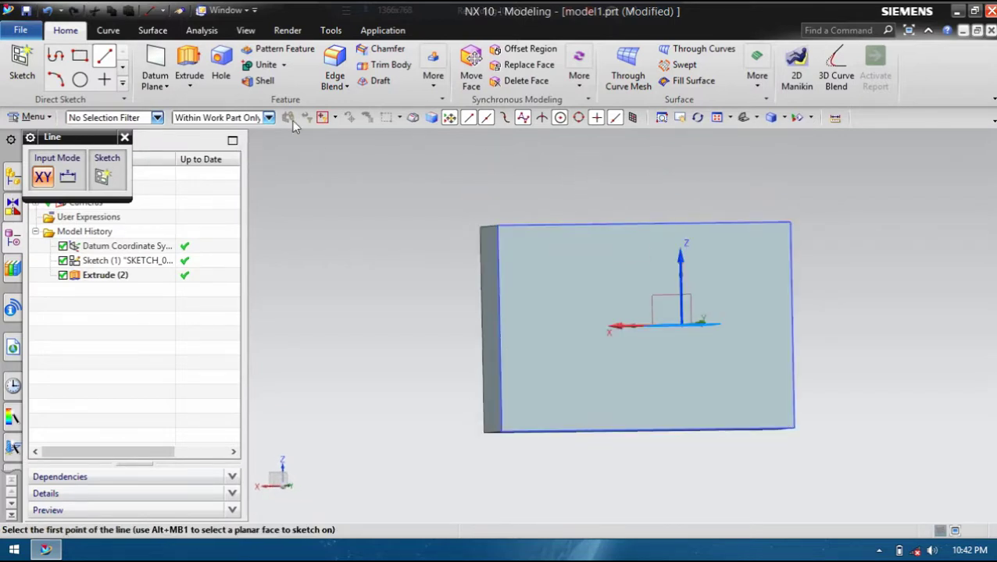
{"action": "scroll", "coordinate": [758, 194], "scroll_direction": "up", "scroll_amount": 2}
{"action": "scroll", "coordinate": [759, 194], "scroll_direction": "up", "scroll_amount": 2}
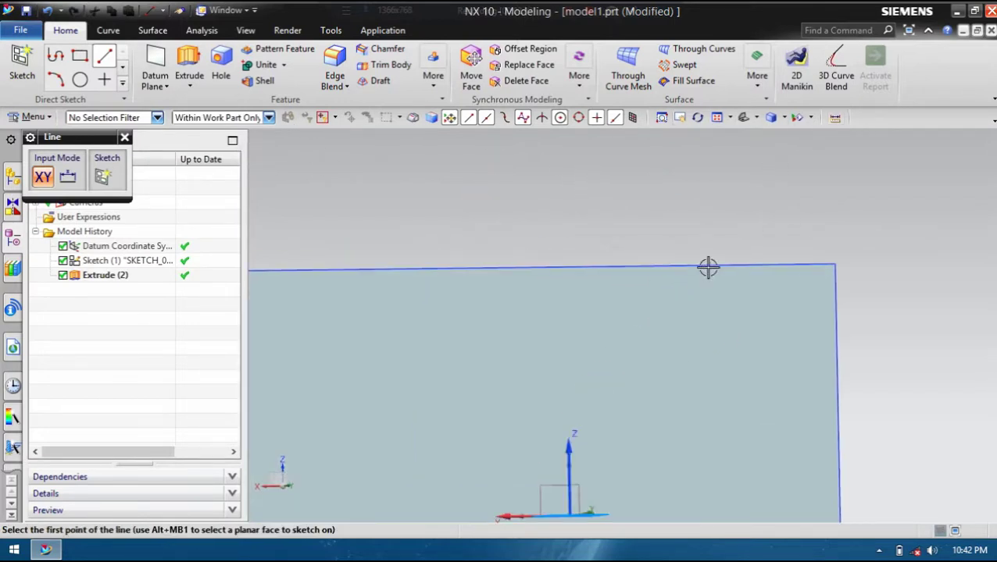
{"action": "scroll", "coordinate": [739, 219], "scroll_direction": "down", "scroll_amount": 2}
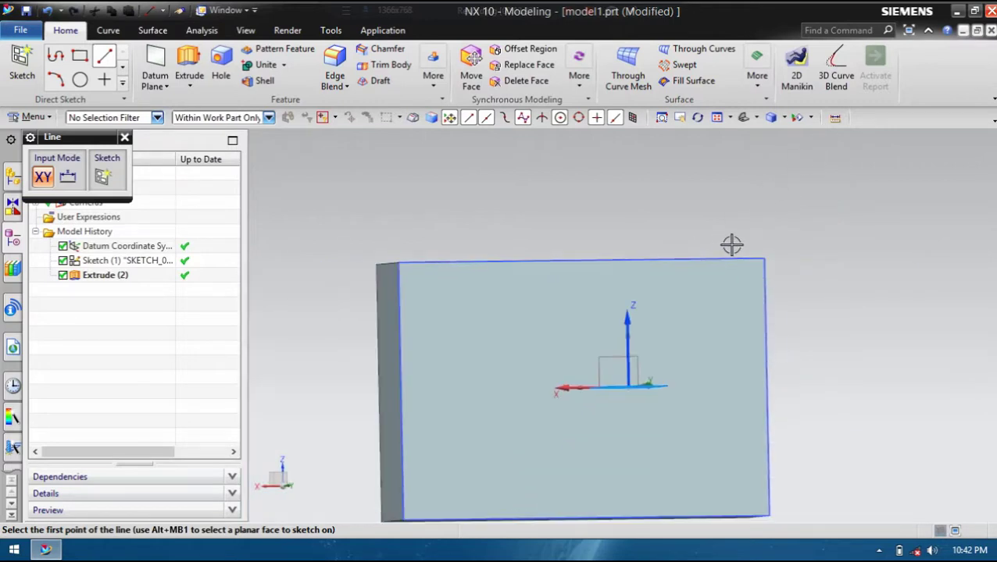
Measure the distance between the plate's left and right edges: 135 mm
{"action": "left_click", "coordinate": [835, 118]}
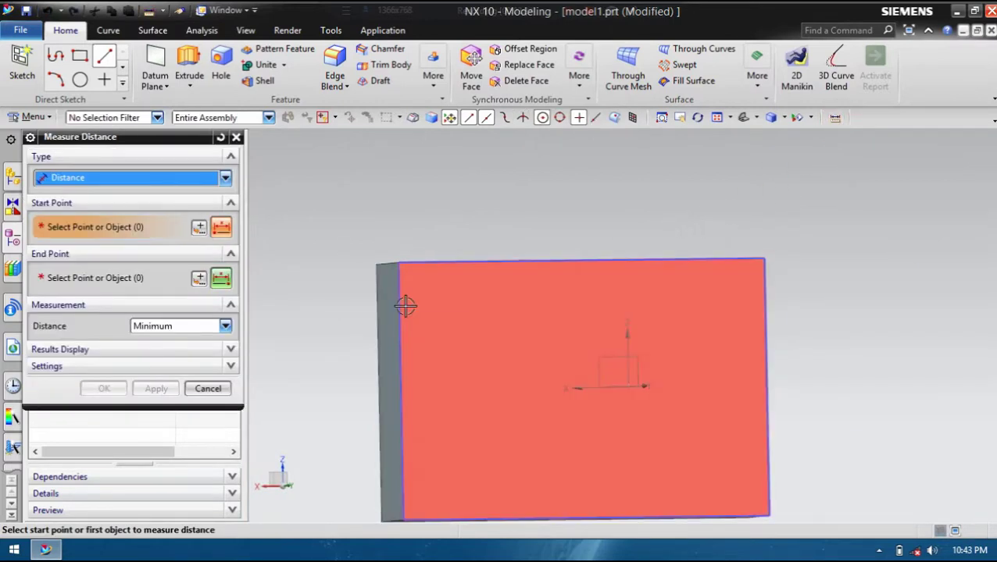
{"action": "left_click", "coordinate": [397, 307]}
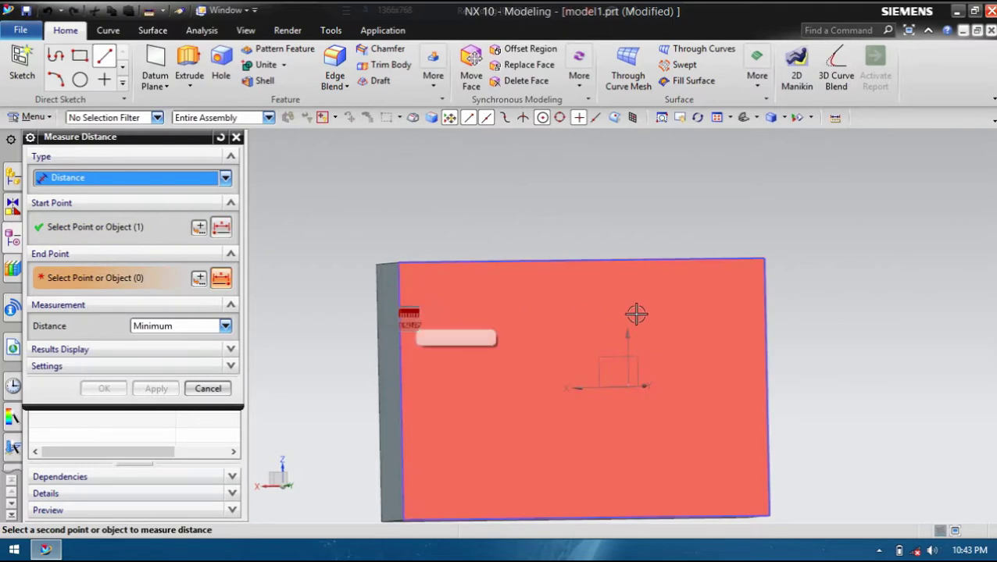
{"action": "left_click", "coordinate": [763, 302]}
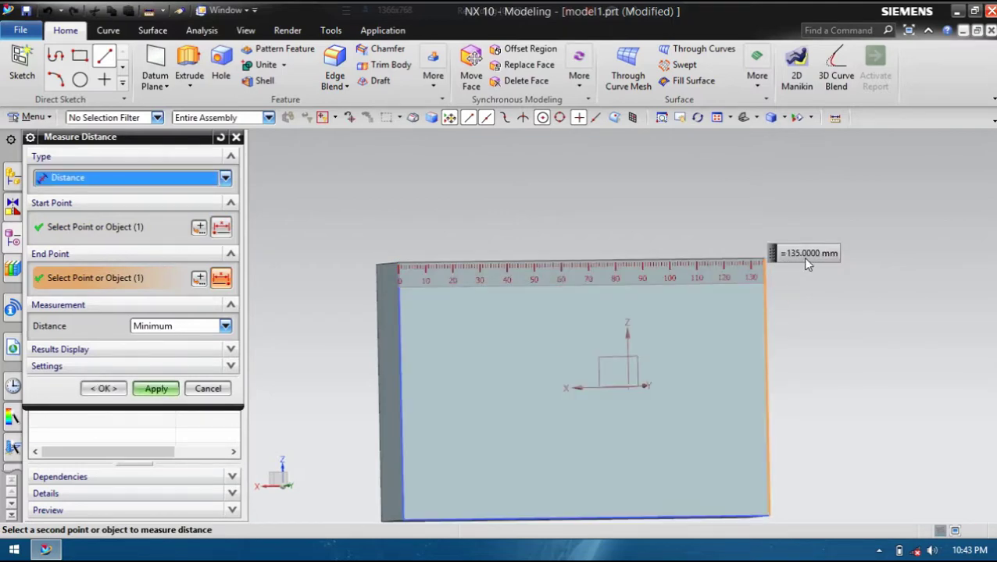
{"action": "left_click", "coordinate": [97, 390]}
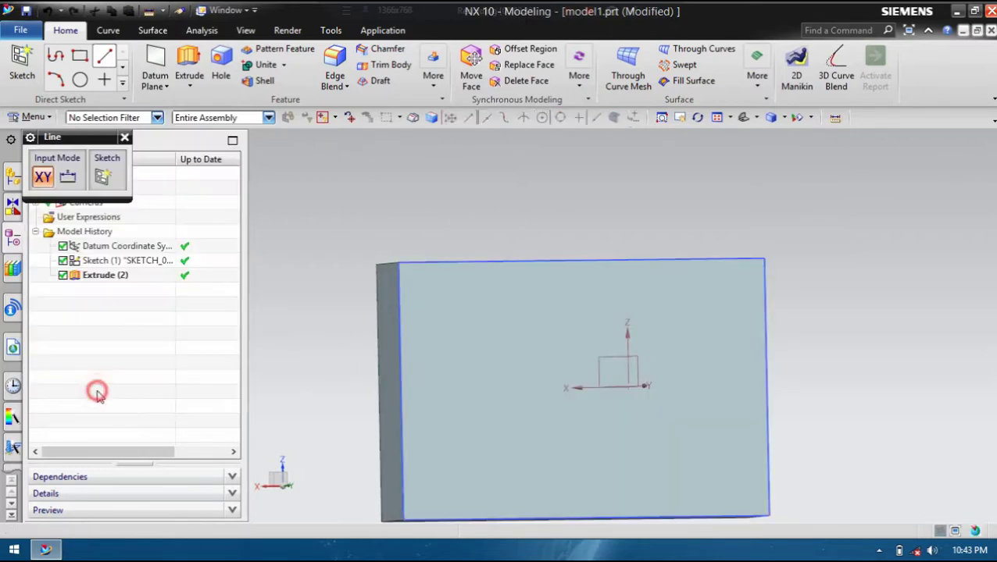
In Show and Hide, select All, hide all 15 objects, show them again, and close
{"action": "left_click", "coordinate": [810, 118]}
{"action": "left_click", "coordinate": [798, 135]}
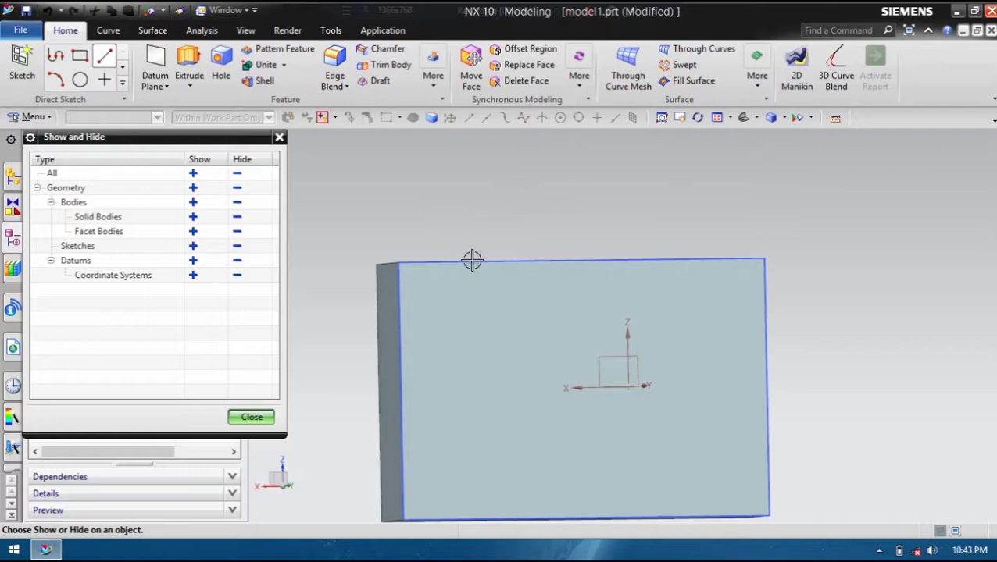
{"action": "left_click", "coordinate": [103, 173]}
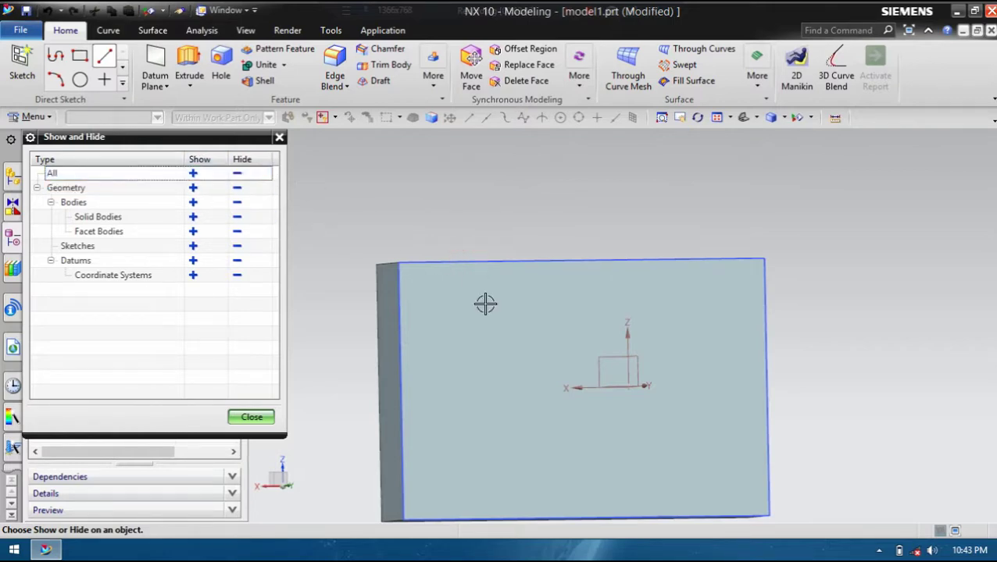
{"action": "scroll", "coordinate": [590, 283], "scroll_direction": "down", "scroll_amount": 2}
{"action": "left_click_drag", "start_coordinate": [221, 138], "coordinate": [271, 138]}
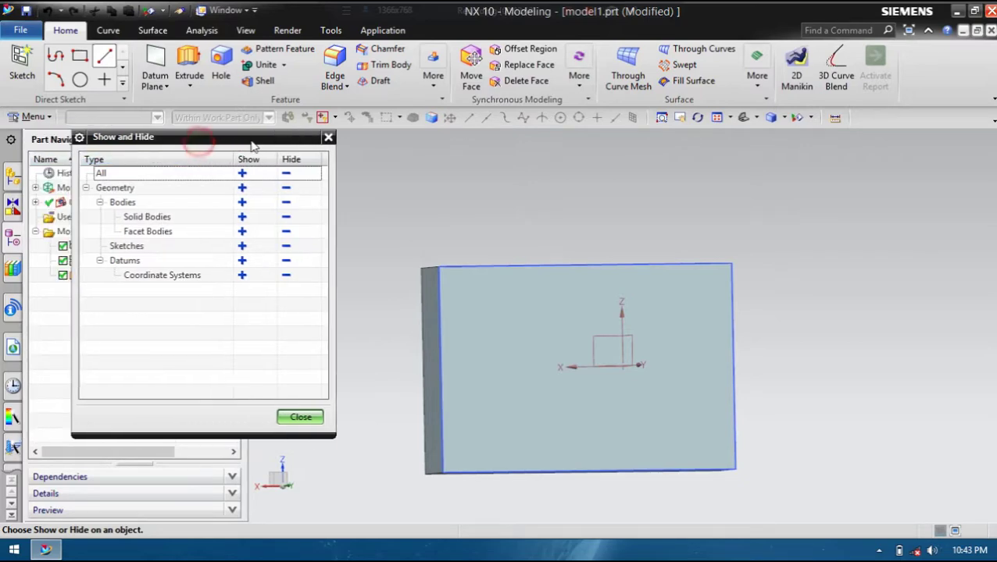
{"action": "left_click", "coordinate": [287, 176]}
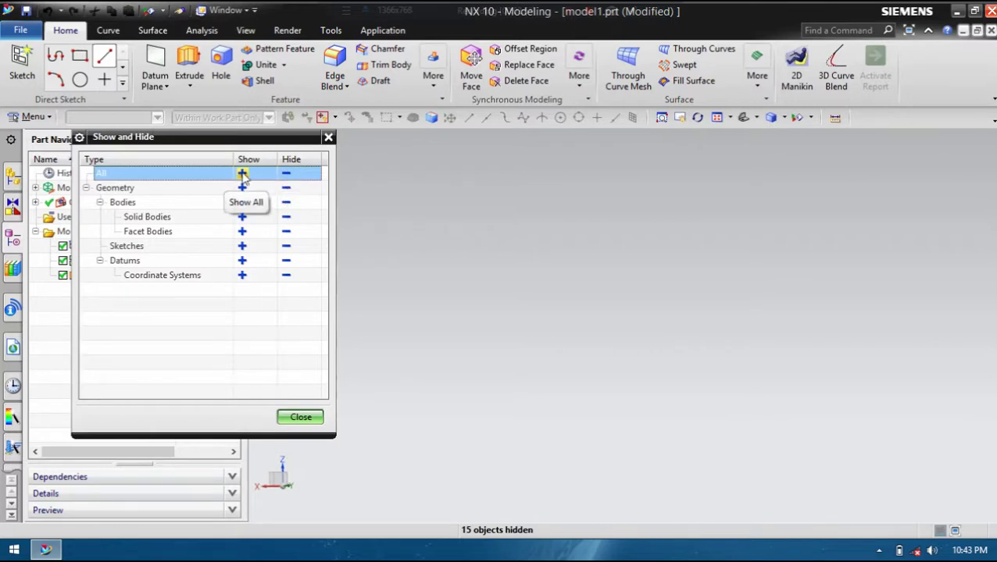
{"action": "left_click", "coordinate": [242, 175]}
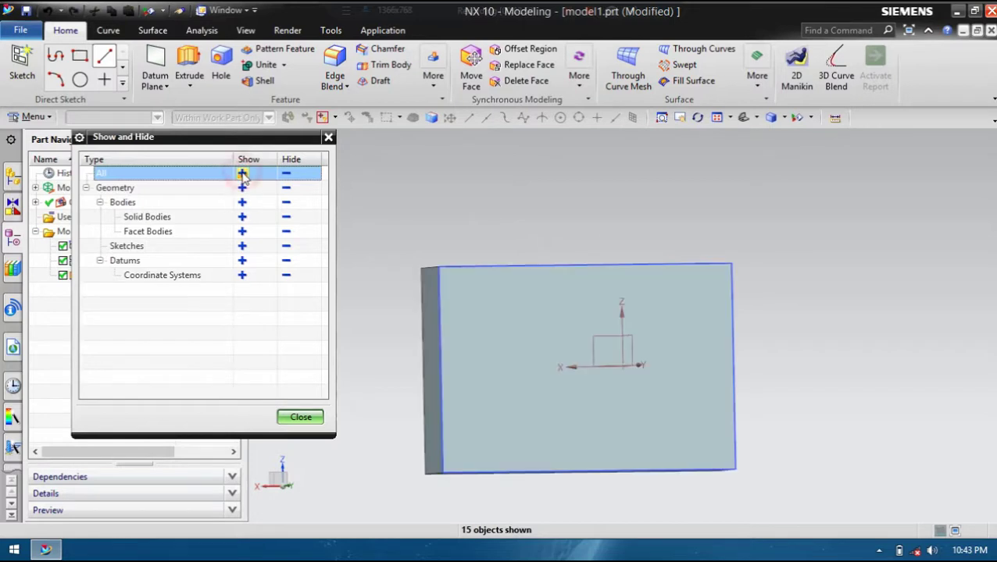
{"action": "left_click", "coordinate": [295, 418]}
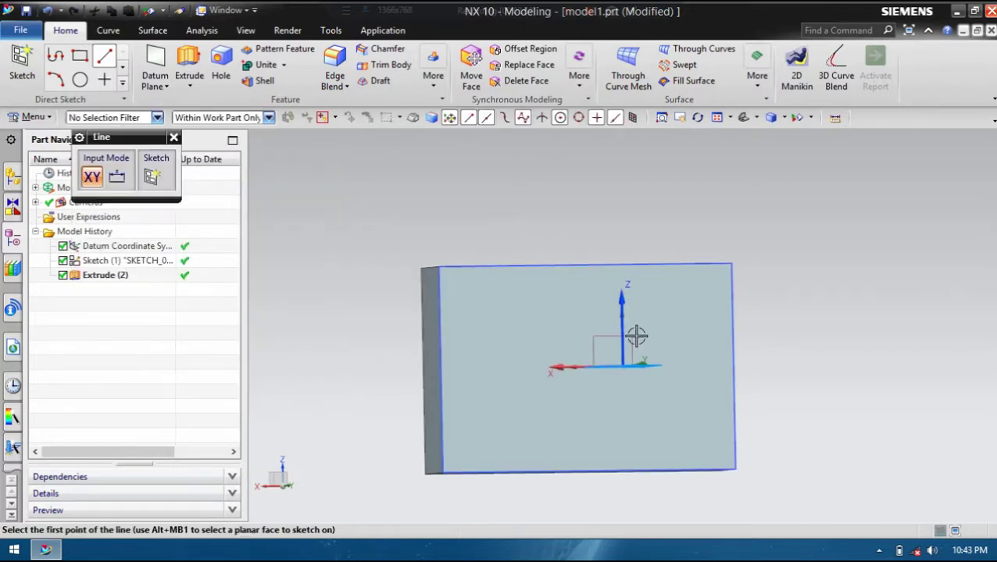
{"action": "left_click", "coordinate": [785, 117]}
{"action": "left_click", "coordinate": [810, 117]}
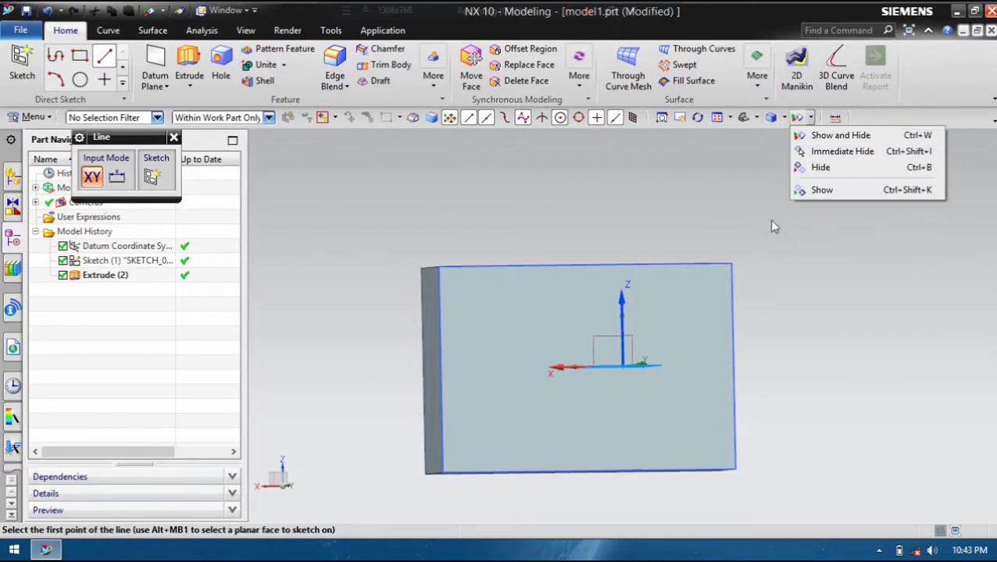
{"action": "left_click", "coordinate": [784, 117]}
{"action": "left_click", "coordinate": [784, 116]}
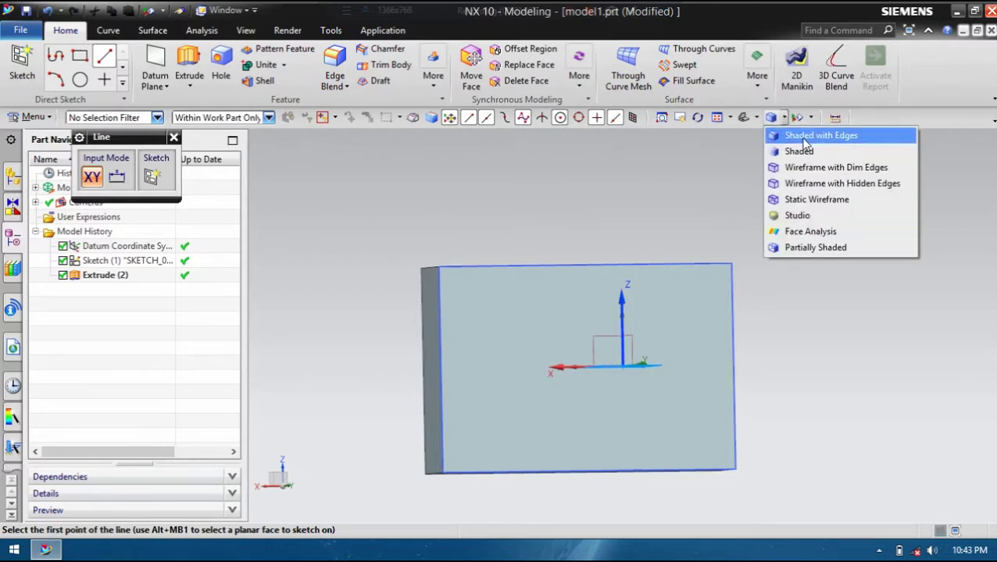
{"action": "left_click", "coordinate": [805, 202]}
{"action": "mouse_move", "coordinate": [569, 285]}
{"action": "middle_mouse_down"}
{"action": "mouse_move", "coordinate": [595, 329]}
{"action": "mouse_move", "coordinate": [617, 322]}
{"action": "mouse_move", "coordinate": [551, 276]}
{"action": "mouse_move", "coordinate": [608, 234]}
{"action": "mouse_move", "coordinate": [597, 230]}
{"action": "middle_mouse_up"}
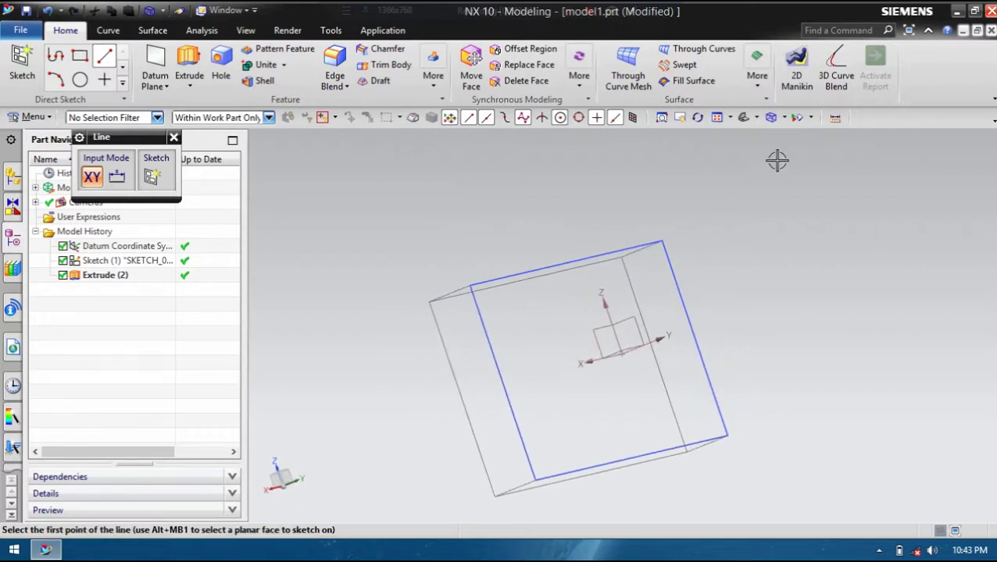
{"action": "left_click", "coordinate": [785, 122]}
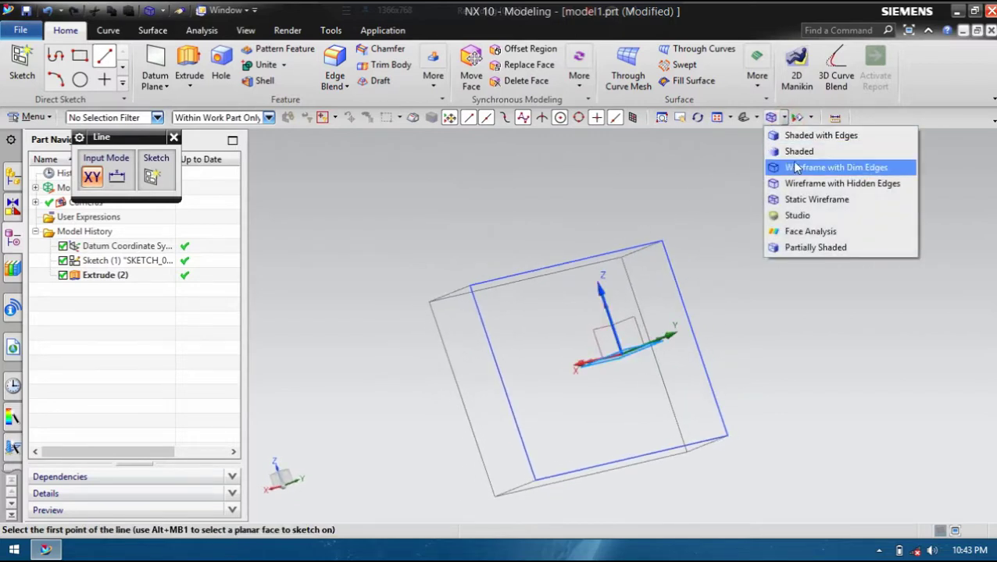
{"action": "left_click", "coordinate": [785, 167]}
{"action": "mouse_move", "coordinate": [734, 205]}
{"action": "middle_mouse_down"}
{"action": "mouse_move", "coordinate": [651, 269]}
{"action": "mouse_move", "coordinate": [635, 316]}
{"action": "mouse_move", "coordinate": [708, 241]}
{"action": "mouse_move", "coordinate": [736, 242]}
{"action": "mouse_move", "coordinate": [707, 280]}
{"action": "mouse_move", "coordinate": [787, 187]}
{"action": "middle_mouse_up"}
{"action": "left_click", "coordinate": [784, 117]}
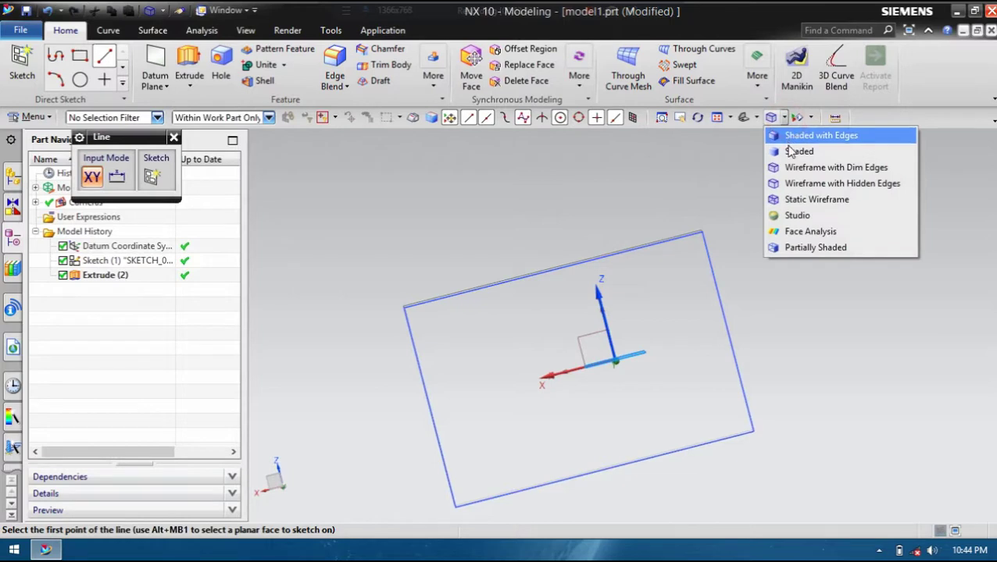
{"action": "left_click", "coordinate": [790, 133]}
{"action": "mouse_move", "coordinate": [728, 254]}
{"action": "middle_mouse_down"}
{"action": "mouse_move", "coordinate": [689, 343]}
{"action": "mouse_move", "coordinate": [745, 287]}
{"action": "mouse_move", "coordinate": [711, 246]}
{"action": "mouse_move", "coordinate": [736, 214]}
{"action": "middle_mouse_up"}
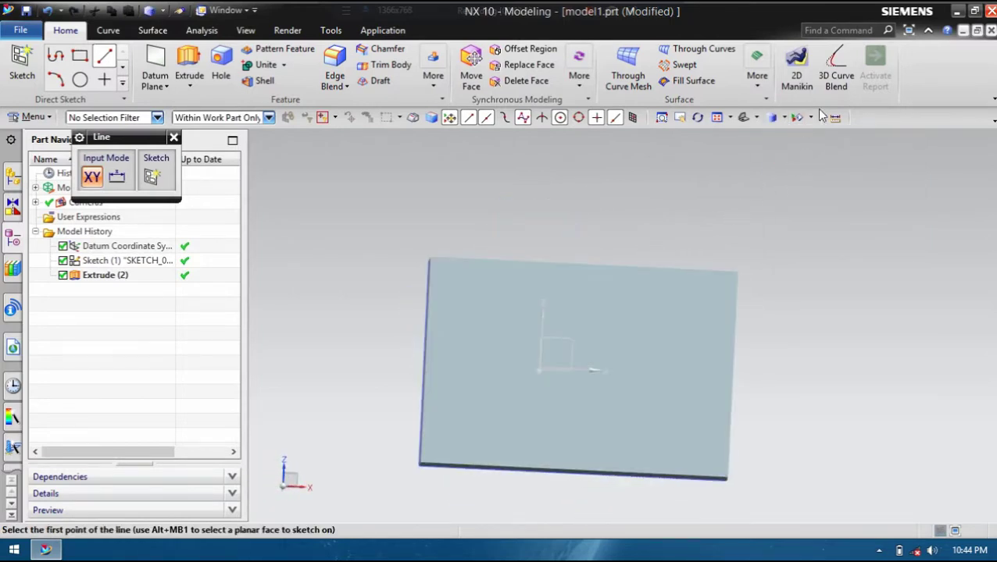
{"action": "left_click", "coordinate": [784, 117]}
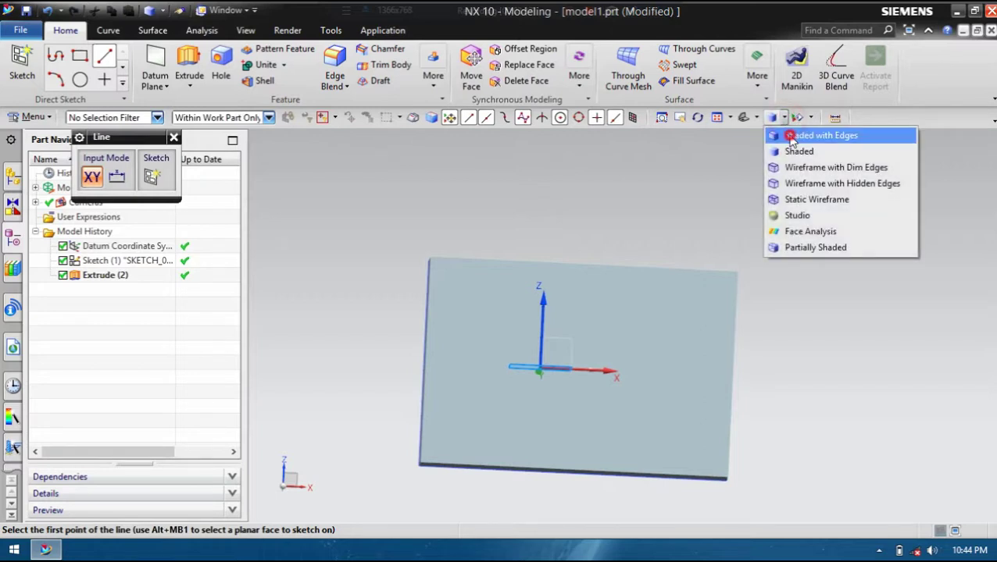
{"action": "left_click", "coordinate": [781, 134]}
{"action": "mouse_move", "coordinate": [663, 225]}
{"action": "middle_mouse_down"}
{"action": "mouse_move", "coordinate": [617, 250]}
{"action": "mouse_move", "coordinate": [600, 218]}
{"action": "mouse_move", "coordinate": [717, 210]}
{"action": "mouse_move", "coordinate": [727, 195]}
{"action": "mouse_move", "coordinate": [696, 216]}
{"action": "mouse_move", "coordinate": [698, 196]}
{"action": "middle_mouse_up"}
Zoom in and orient the view to Trimetric, then Front, and finally Isometric
{"action": "scroll", "coordinate": [750, 166], "scroll_direction": "up", "scroll_amount": 2}
{"action": "scroll", "coordinate": [768, 143], "scroll_direction": "up", "scroll_amount": 2}
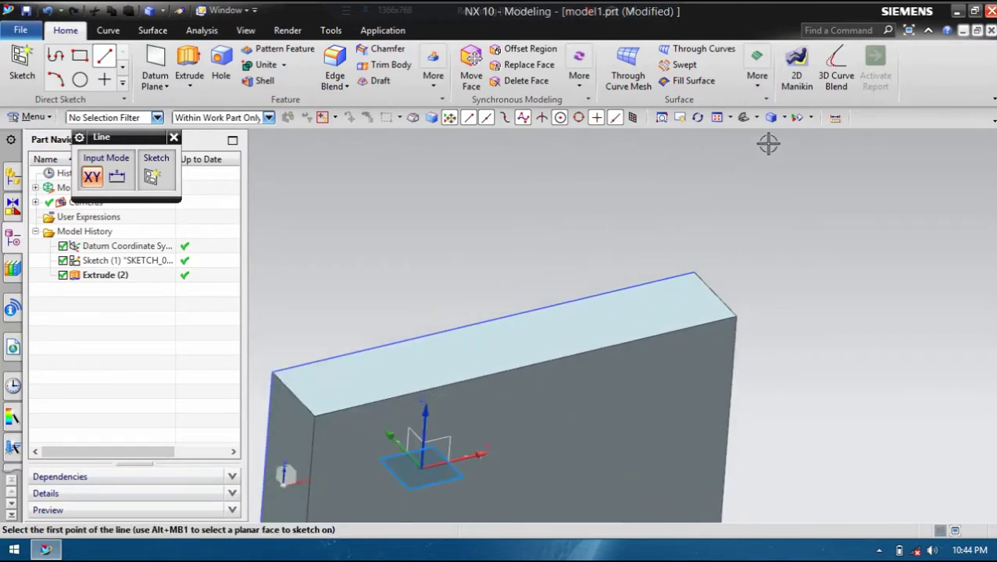
{"action": "left_click", "coordinate": [757, 118]}
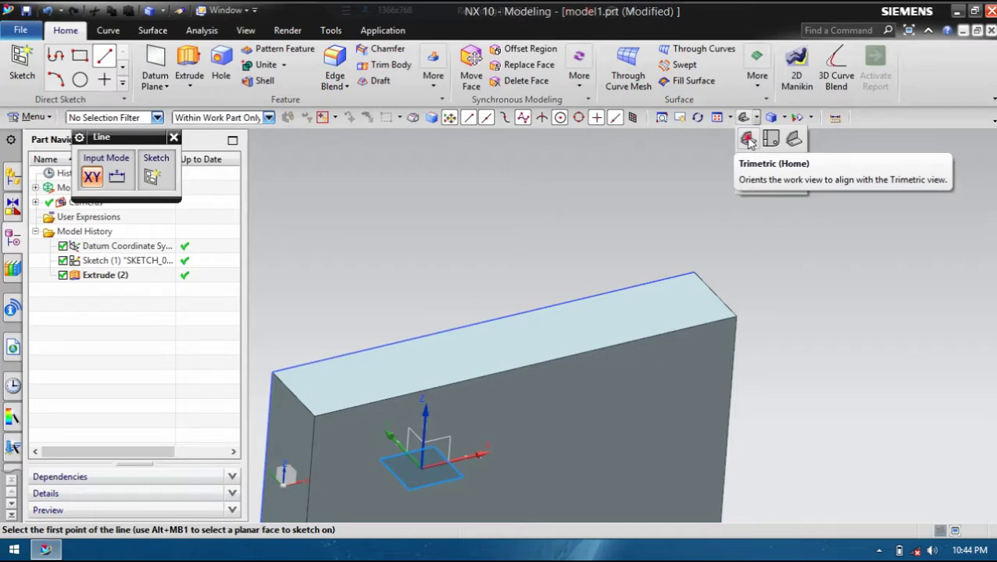
{"action": "left_click", "coordinate": [748, 139]}
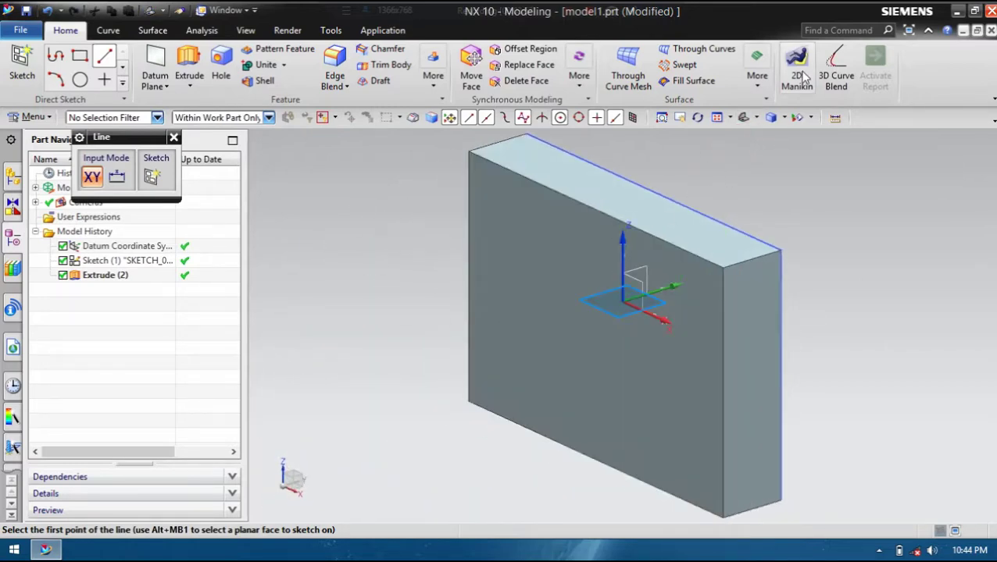
{"action": "left_click", "coordinate": [756, 117]}
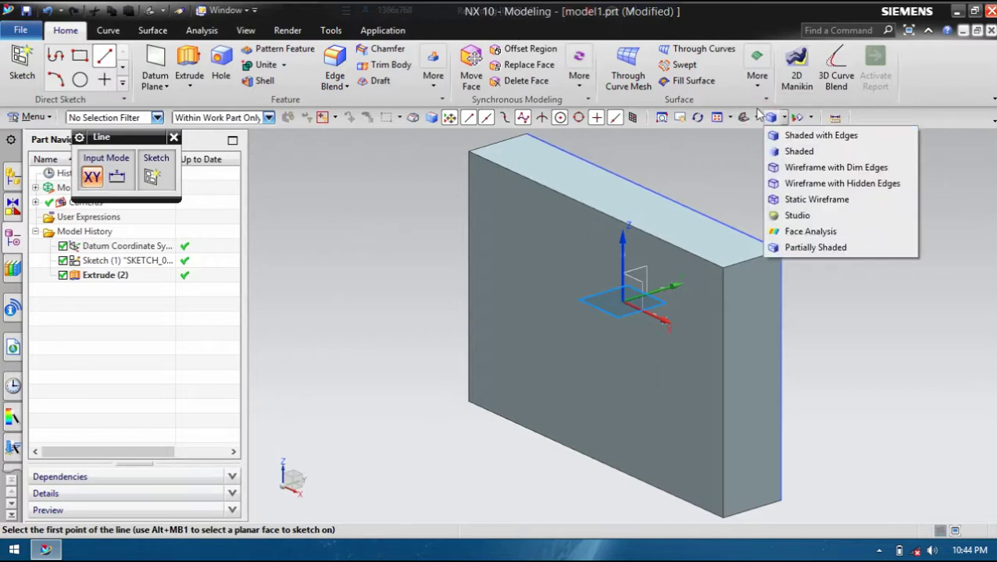
{"action": "left_click", "coordinate": [756, 114]}
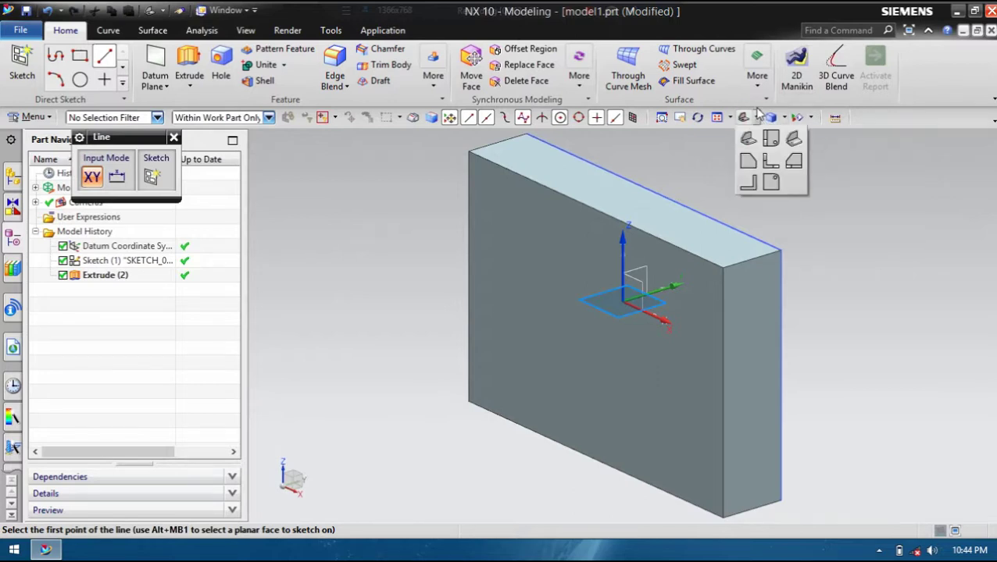
{"action": "left_click", "coordinate": [772, 160]}
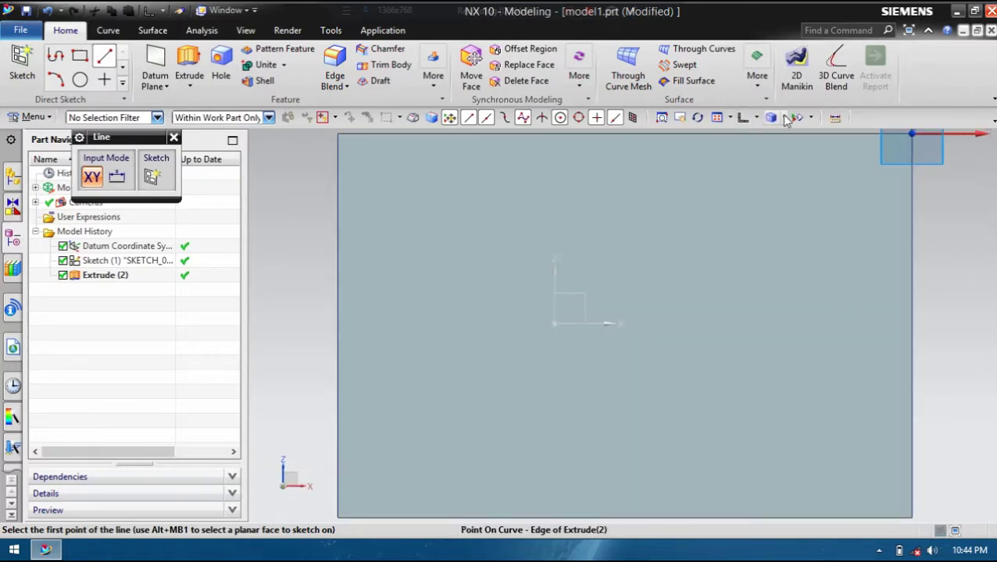
{"action": "left_click", "coordinate": [758, 118]}
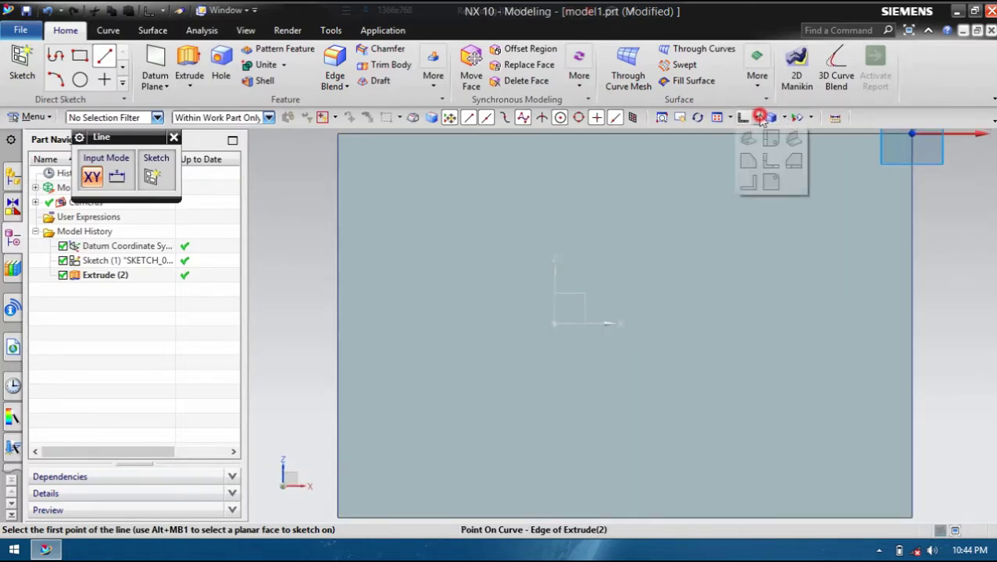
{"action": "left_click", "coordinate": [793, 139]}
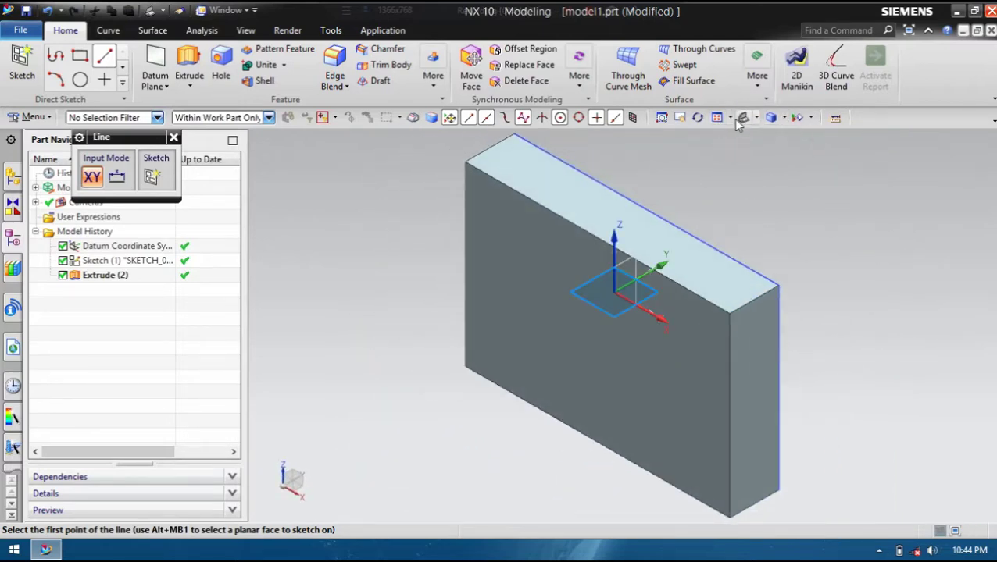
Zoom in on a plate face and back out again
{"action": "scroll", "coordinate": [628, 234], "scroll_direction": "up", "scroll_amount": 2}
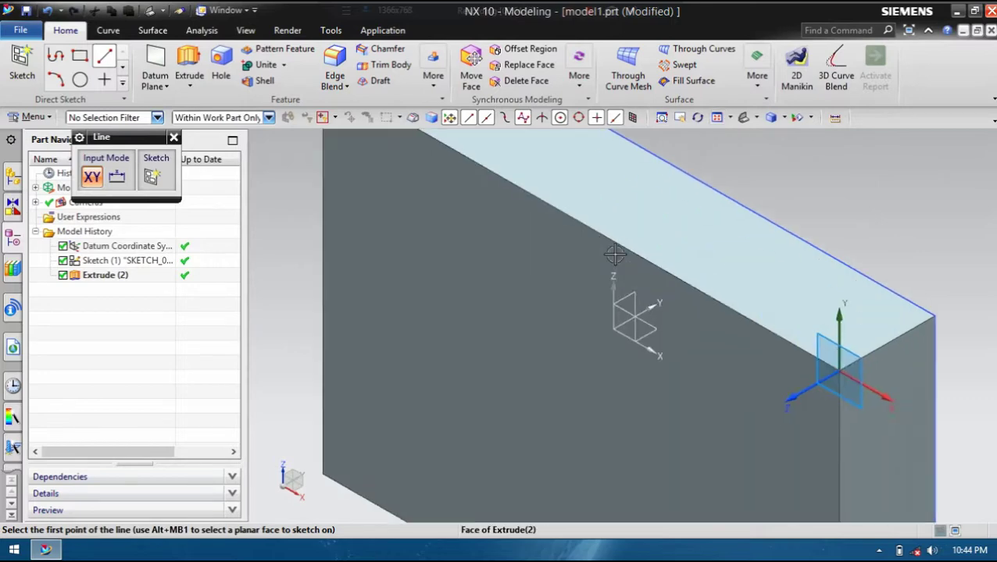
{"action": "scroll", "coordinate": [625, 250], "scroll_direction": "up", "scroll_amount": 2}
{"action": "scroll", "coordinate": [633, 259], "scroll_direction": "up", "scroll_amount": 2}
{"action": "scroll", "coordinate": [492, 304], "scroll_direction": "up", "scroll_amount": 1}
{"action": "scroll", "coordinate": [512, 304], "scroll_direction": "up", "scroll_amount": 3}
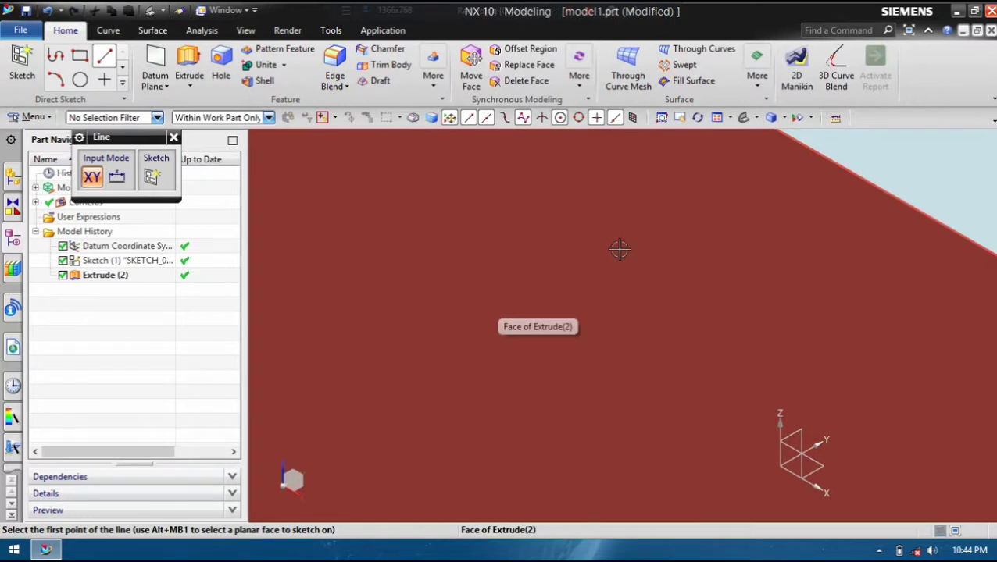
{"action": "scroll", "coordinate": [619, 249], "scroll_direction": "down", "scroll_amount": 1}
{"action": "scroll", "coordinate": [618, 250], "scroll_direction": "down", "scroll_amount": 1}
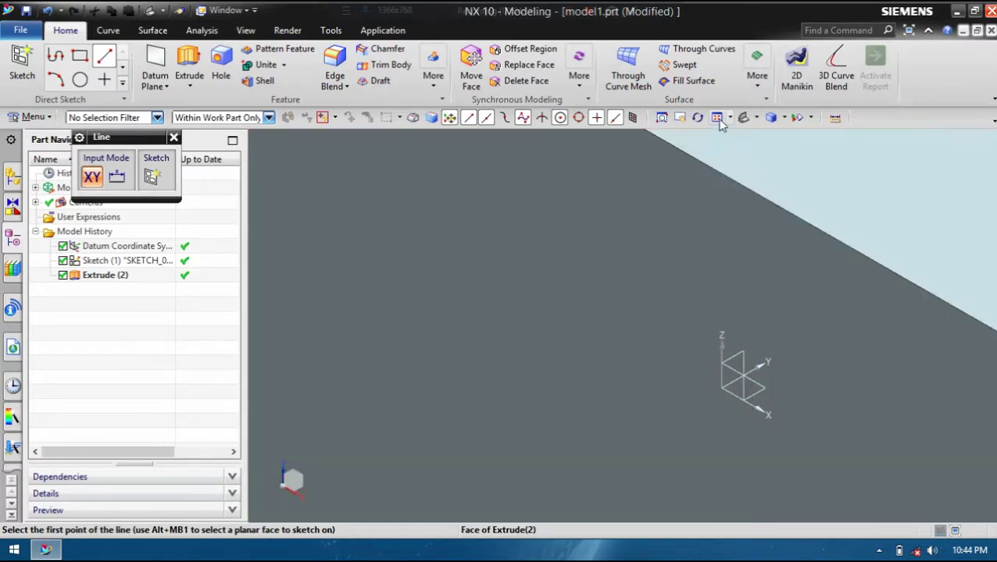
Fit the plate in view, turn it more face-on, and enter Rotate view mode
{"action": "left_click", "coordinate": [718, 118]}
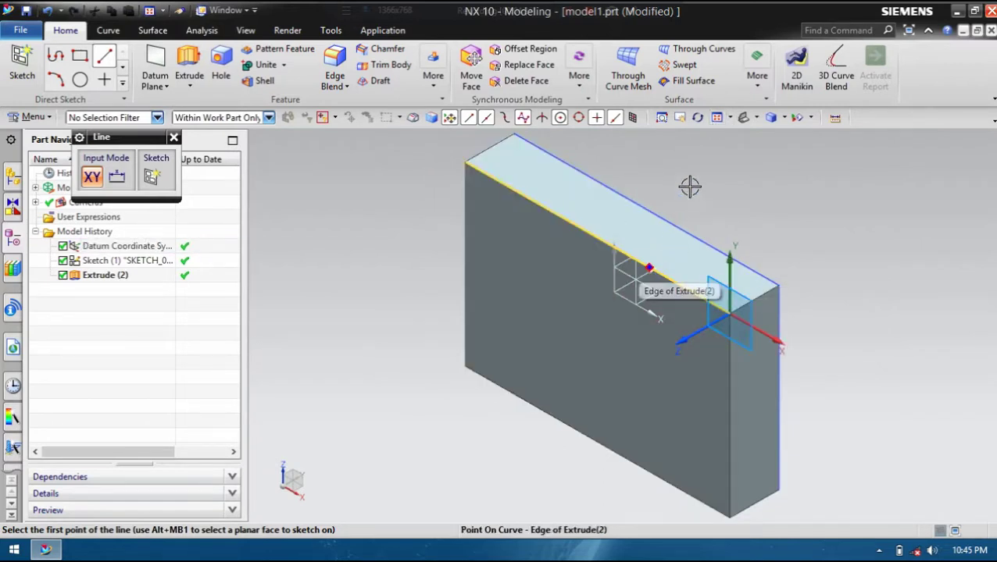
{"action": "middle_click_drag", "start_coordinate": [592, 207], "coordinate": [756, 189]}
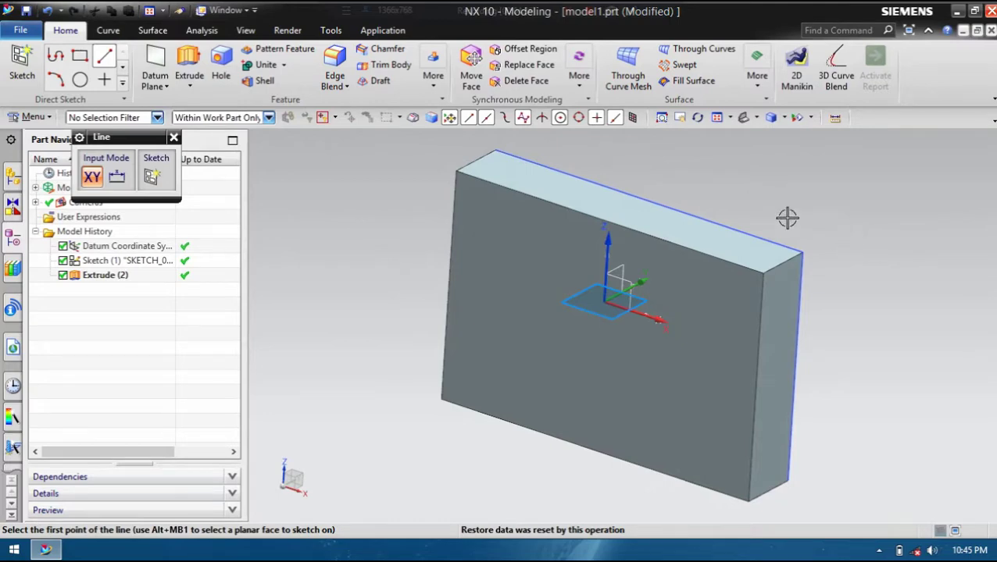
{"action": "left_click", "coordinate": [698, 117]}
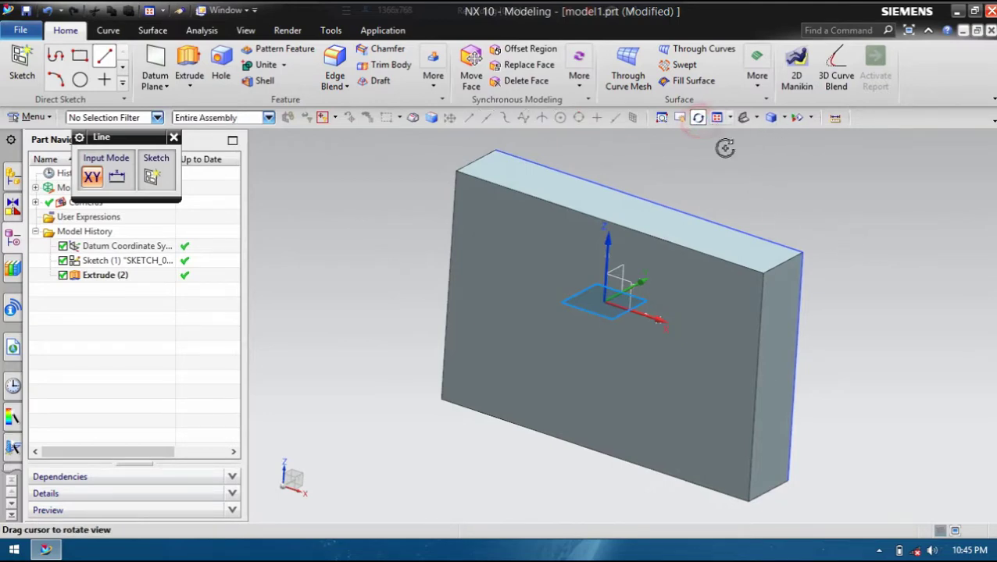
{"action": "mouse_move", "coordinate": [848, 282]}
{"action": "left_mouse_down"}
{"action": "mouse_move", "coordinate": [765, 304]}
{"action": "mouse_move", "coordinate": [873, 304]}
{"action": "mouse_move", "coordinate": [848, 316]}
{"action": "mouse_move", "coordinate": [811, 245]}
{"action": "mouse_move", "coordinate": [839, 320]}
{"action": "left_mouse_up"}
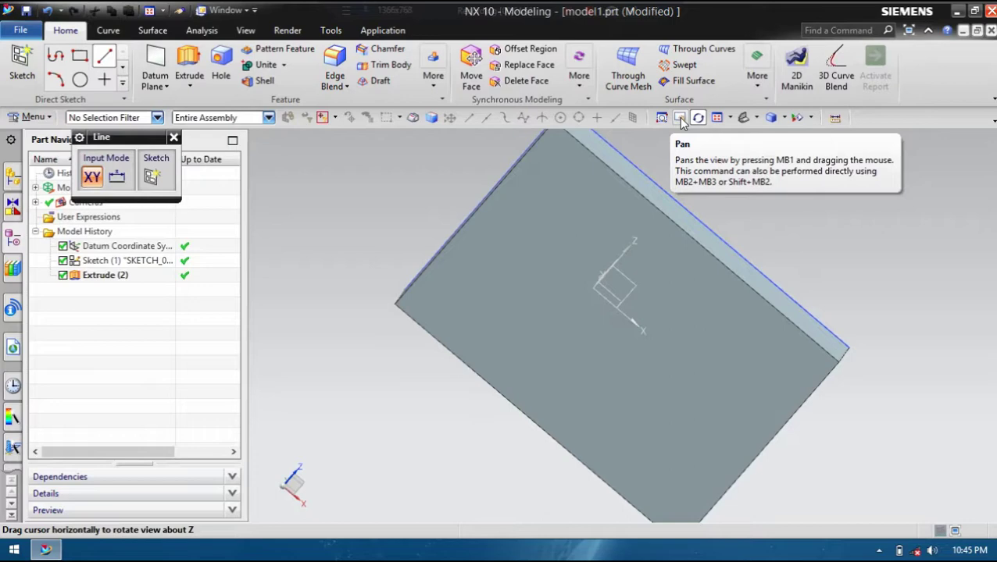
{"action": "left_click", "coordinate": [680, 119]}
{"action": "mouse_move", "coordinate": [593, 261]}
{"action": "left_mouse_down"}
{"action": "mouse_move", "coordinate": [359, 287]}
{"action": "mouse_move", "coordinate": [570, 289]}
{"action": "mouse_move", "coordinate": [372, 296]}
{"action": "mouse_move", "coordinate": [712, 295]}
{"action": "mouse_move", "coordinate": [603, 303]}
{"action": "mouse_move", "coordinate": [618, 301]}
{"action": "left_mouse_up"}
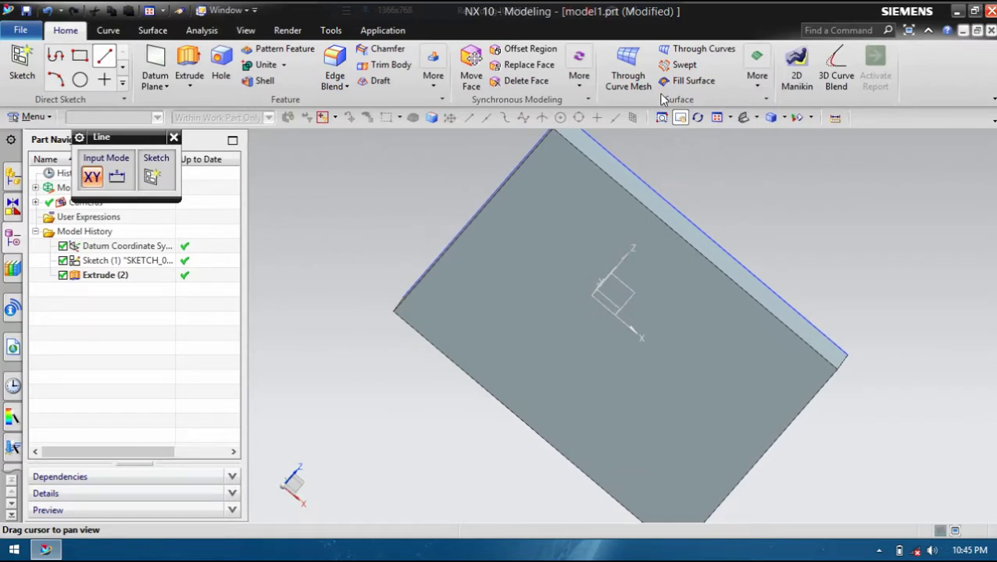
{"action": "left_click", "coordinate": [661, 121]}
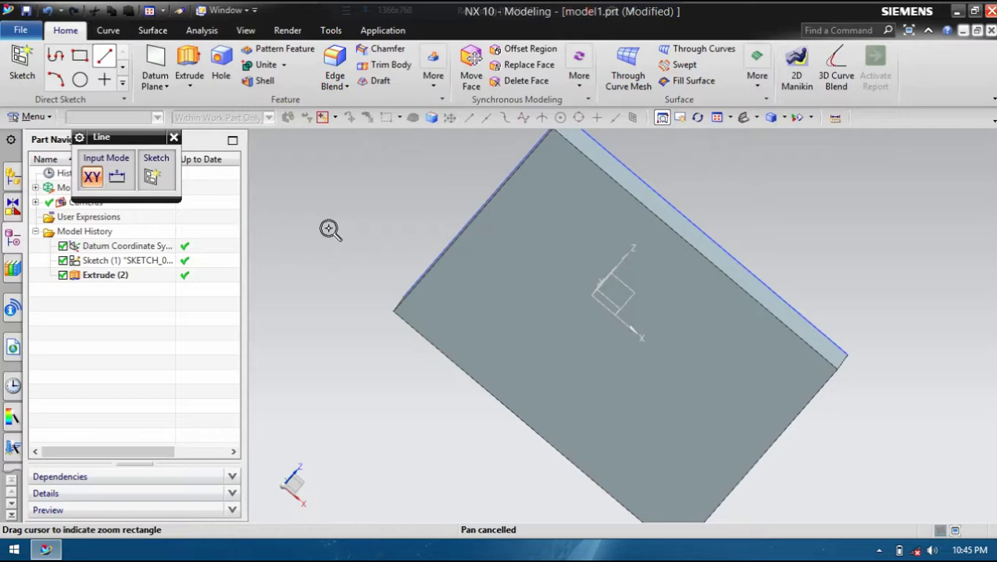
{"action": "left_click", "coordinate": [382, 298]}
{"action": "left_click_drag", "start_coordinate": [383, 299], "coordinate": [424, 330]}
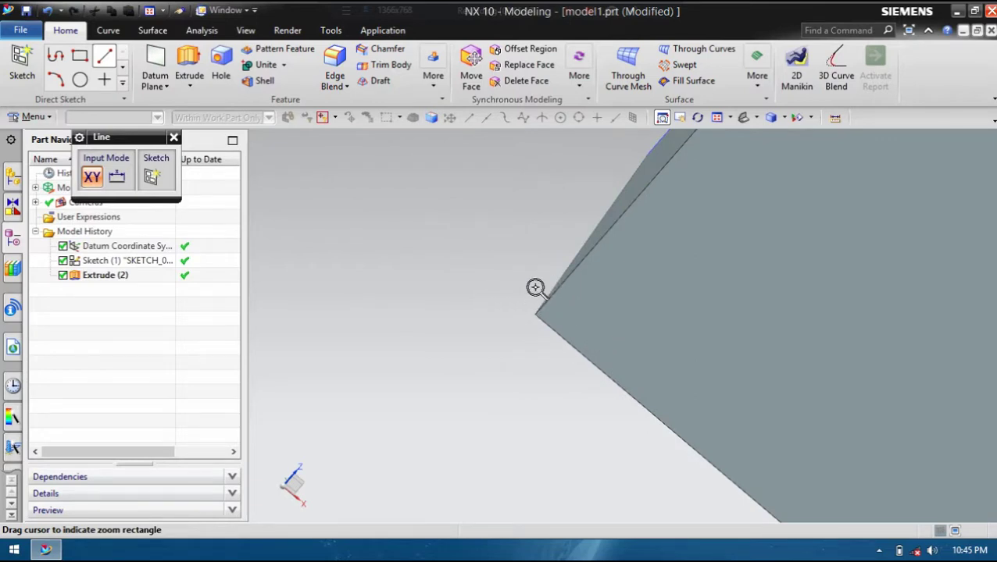
{"action": "left_click", "coordinate": [709, 121]}
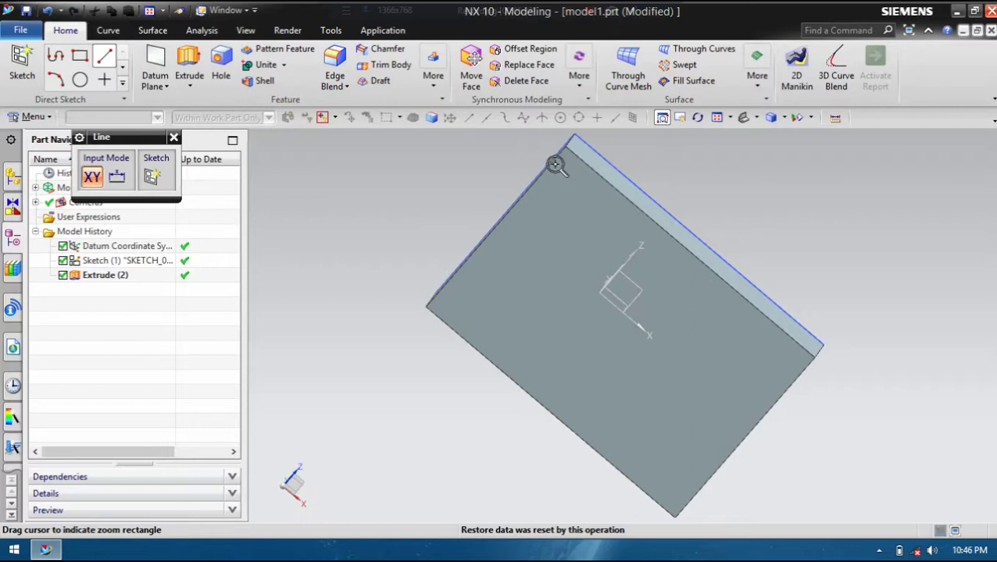
Close the Line tool, orbit and zoom around the plate, and show the Tools tab commands
{"action": "left_click", "coordinate": [174, 139]}
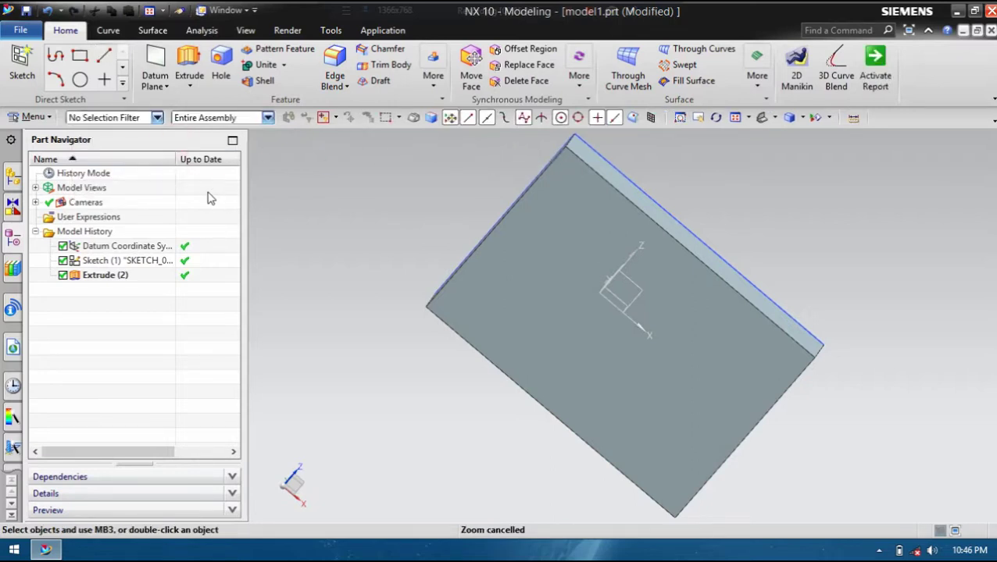
{"action": "mouse_move", "coordinate": [300, 204]}
{"action": "middle_mouse_down"}
{"action": "mouse_move", "coordinate": [519, 229]}
{"action": "mouse_move", "coordinate": [480, 231]}
{"action": "mouse_move", "coordinate": [514, 225]}
{"action": "middle_mouse_up"}
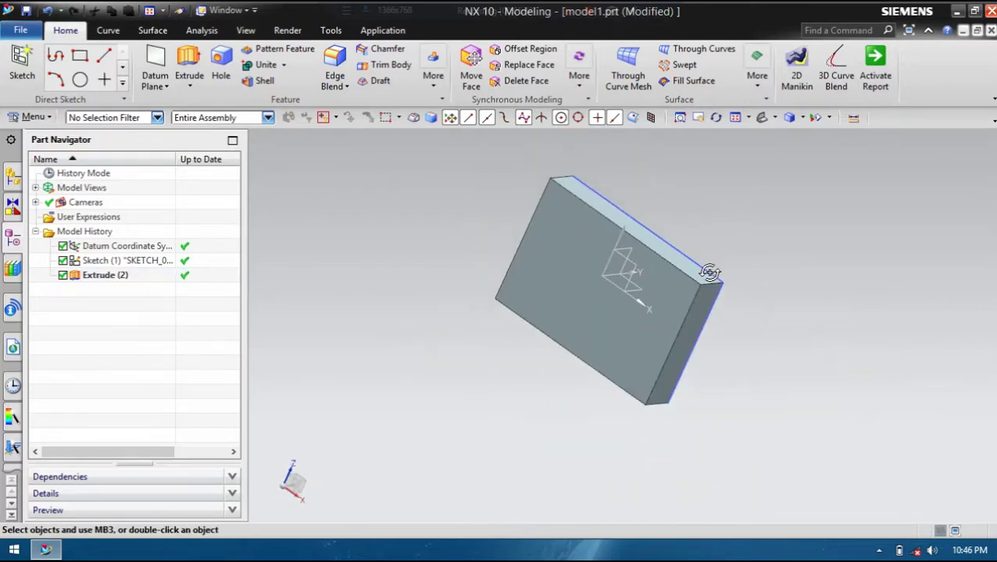
{"action": "middle_click_drag", "start_coordinate": [707, 274], "coordinate": [590, 289]}
{"action": "scroll", "coordinate": [592, 229], "scroll_direction": "up", "scroll_amount": 1}
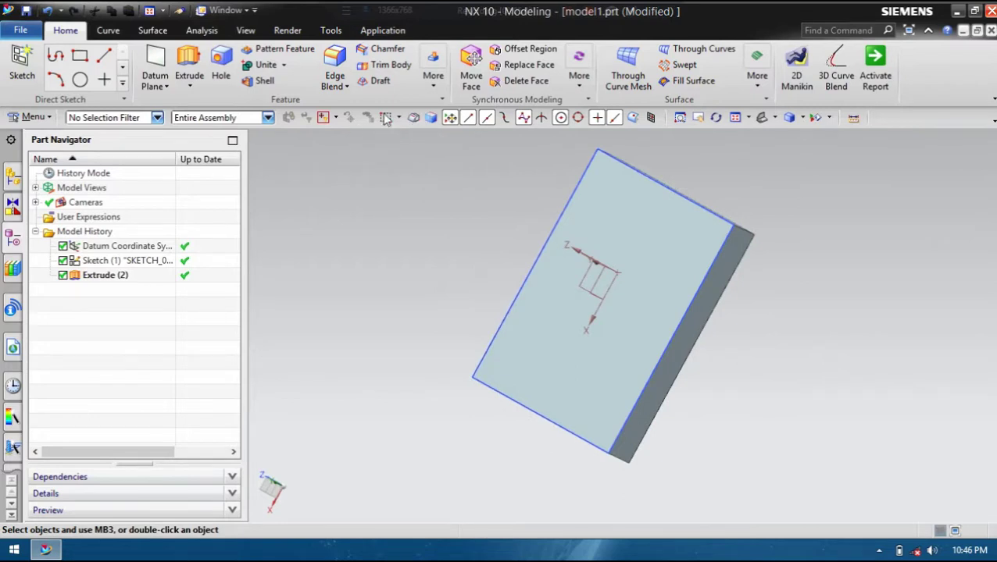
{"action": "left_click", "coordinate": [332, 30]}
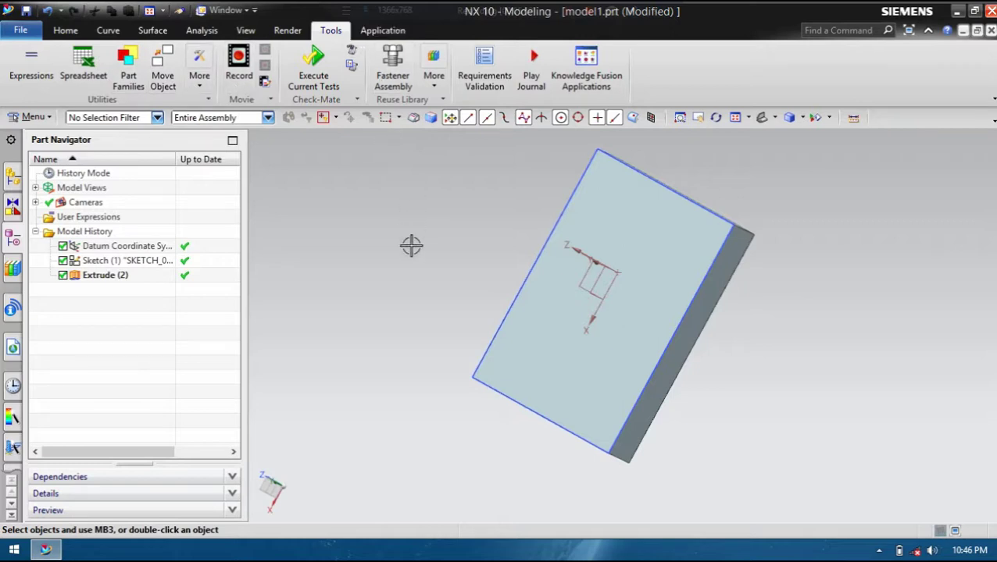
Rotate the plate to a new angle, reselect Modeling, and show the Application tab list again
{"action": "mouse_move", "coordinate": [420, 282]}
{"action": "middle_mouse_down"}
{"action": "mouse_move", "coordinate": [522, 278]}
{"action": "mouse_move", "coordinate": [461, 258]}
{"action": "middle_mouse_up"}
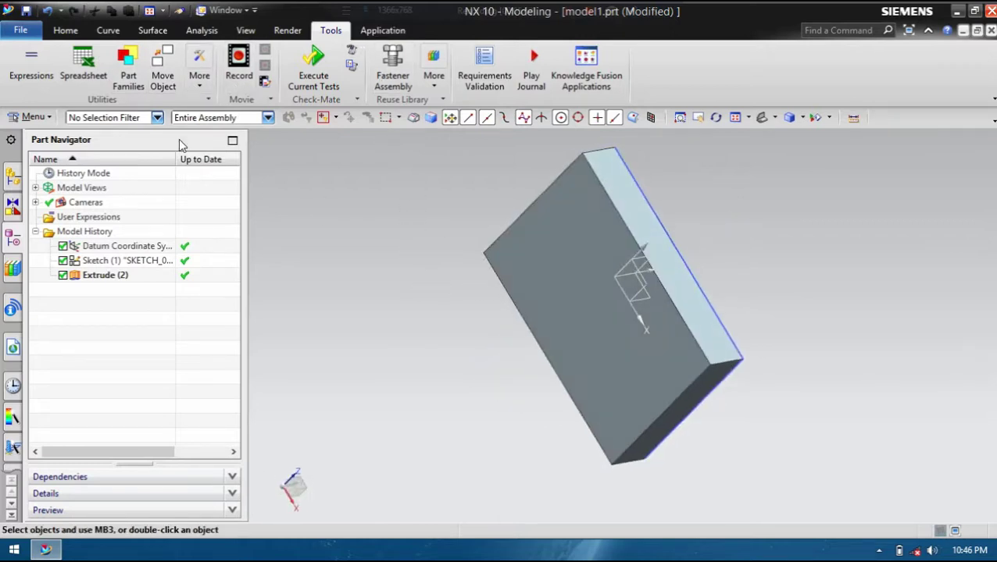
{"action": "left_click", "coordinate": [65, 30]}
{"action": "middle_click_drag", "start_coordinate": [535, 284], "coordinate": [552, 286]}
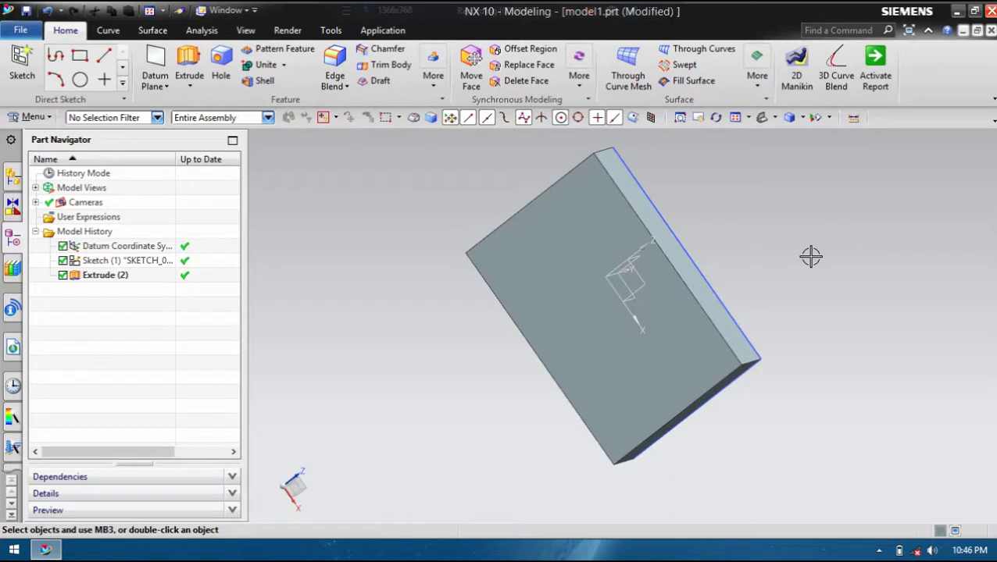
{"action": "left_click", "coordinate": [383, 30]}
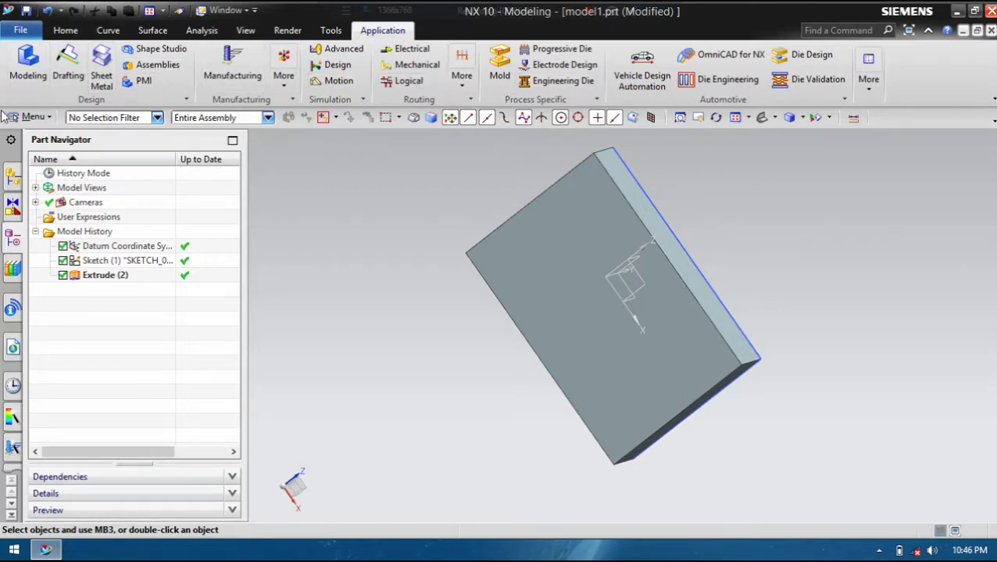
{"action": "left_click", "coordinate": [32, 78]}
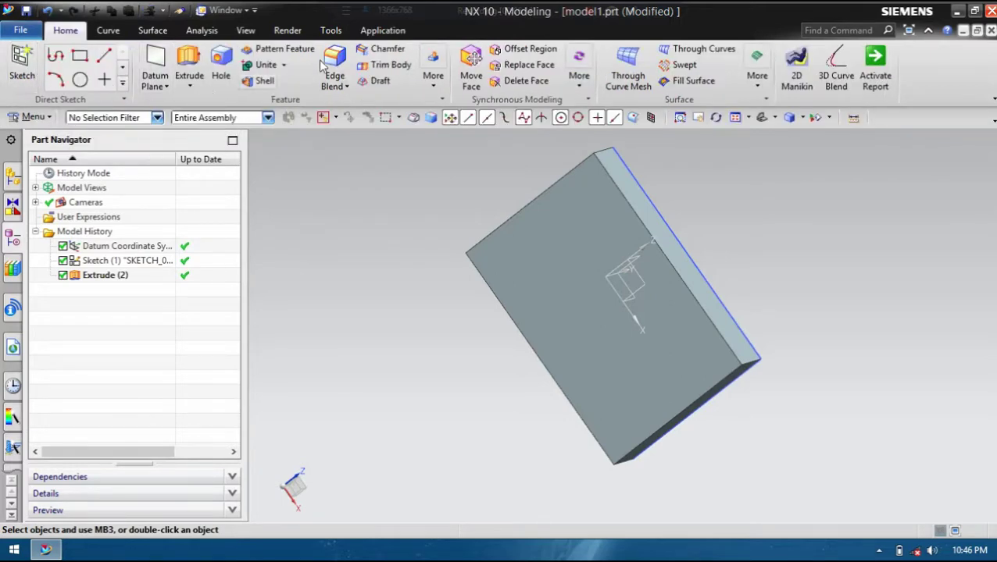
{"action": "left_click", "coordinate": [367, 32]}
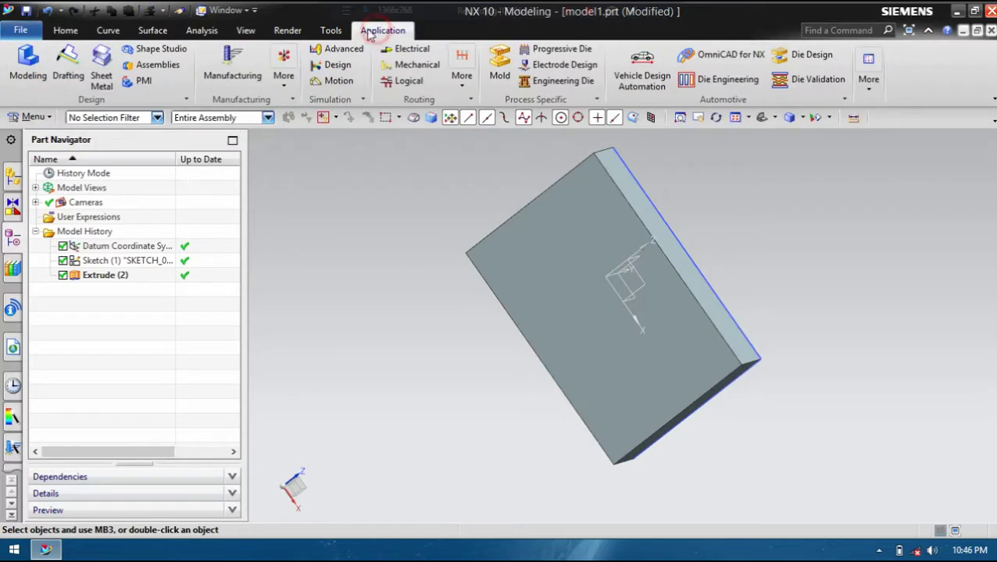
Switch to the Drafting application and dismiss its new Sheet setup dialog
{"action": "left_click", "coordinate": [68, 64]}
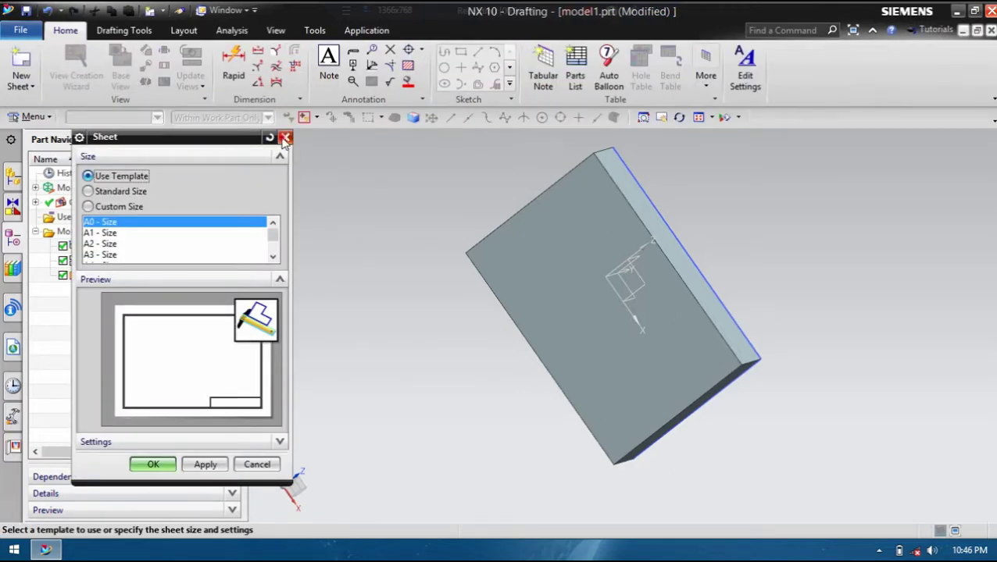
{"action": "left_click", "coordinate": [286, 138]}
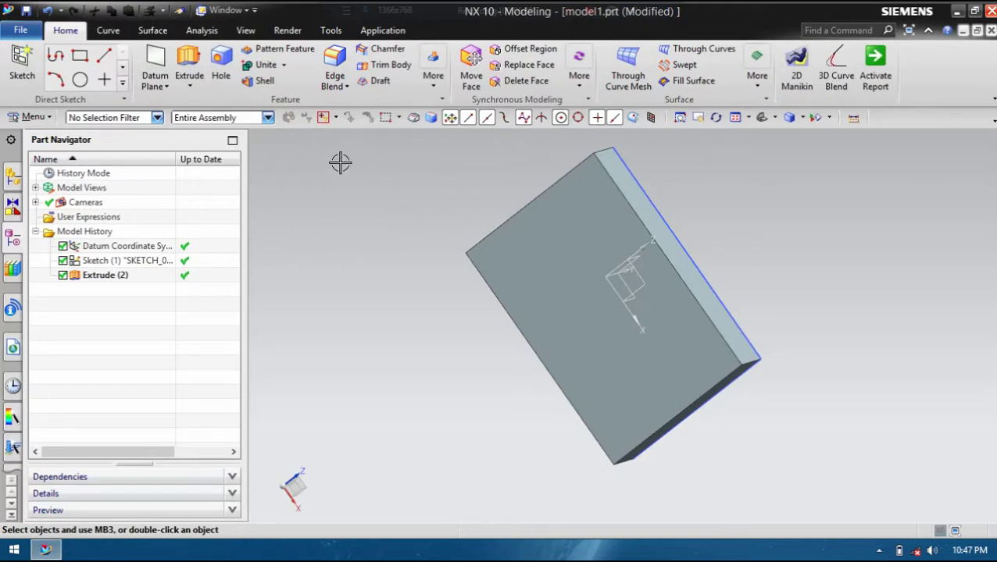
Switch to Sheet Metal, orbit the plate slightly, then bring up the applications list again
{"action": "left_click", "coordinate": [367, 29]}
{"action": "left_click", "coordinate": [102, 70]}
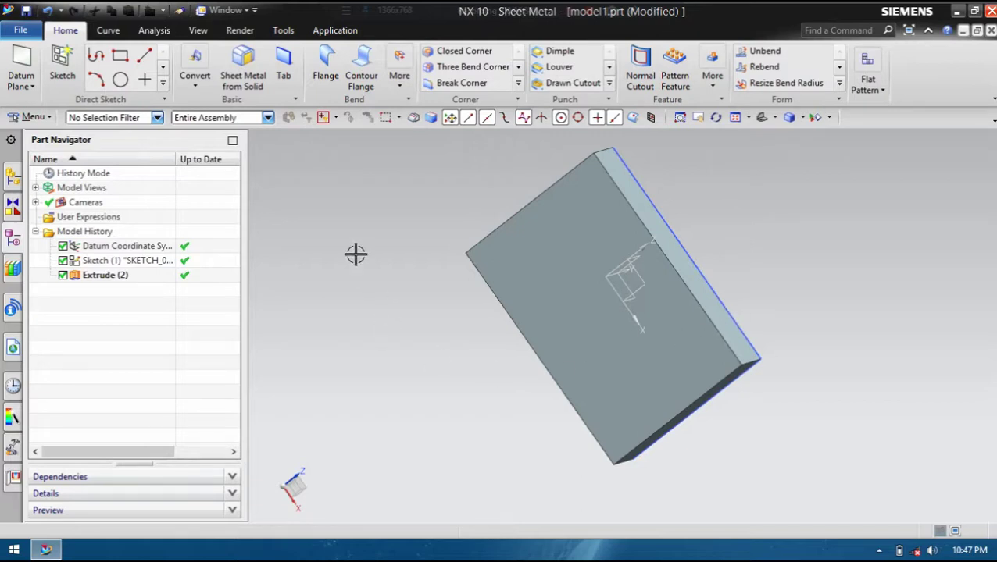
{"action": "middle_click_drag", "start_coordinate": [695, 191], "coordinate": [712, 185]}
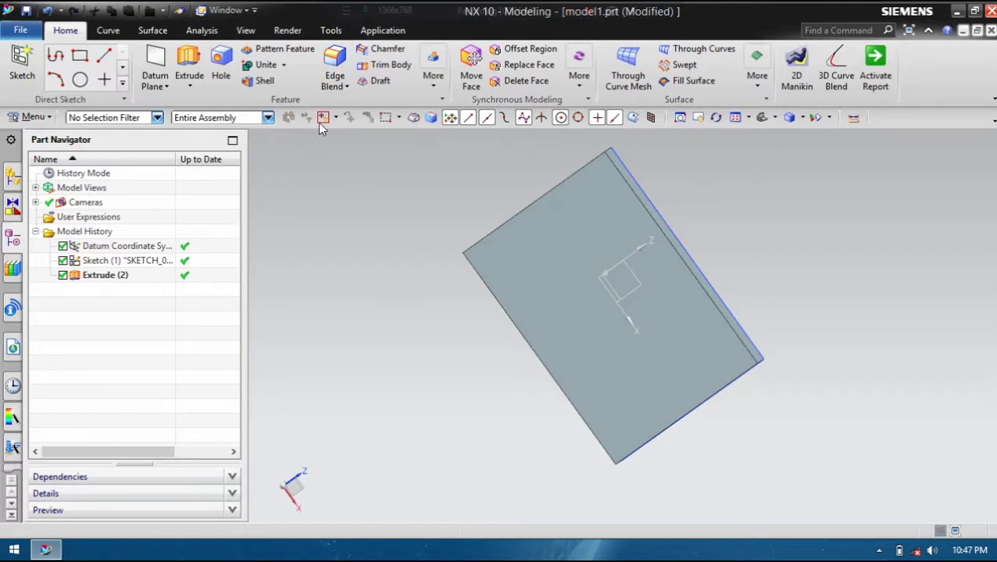
{"action": "left_click", "coordinate": [380, 33]}
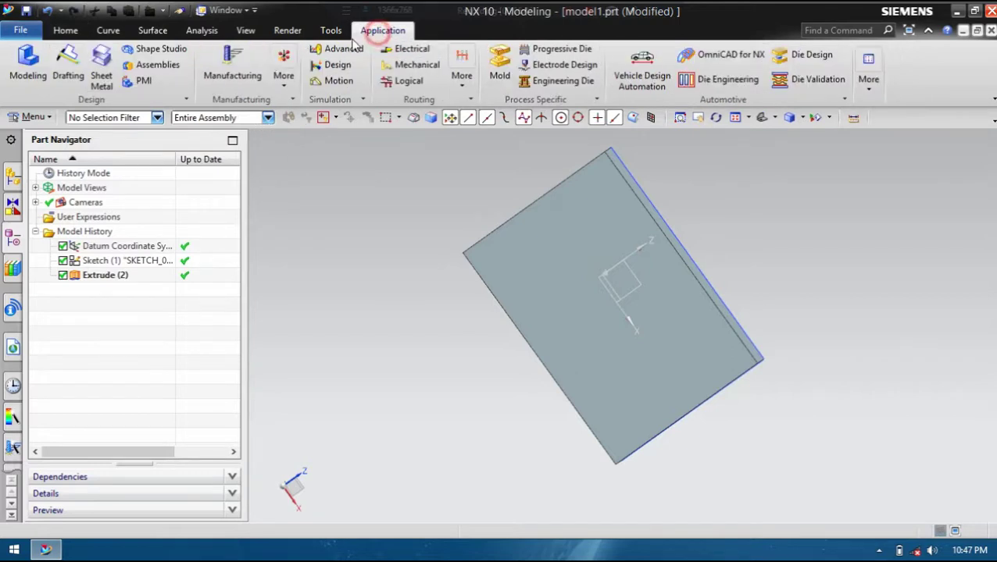
Enter Manufacturing briefly, then switch straight on to Shape Studio without machining setup
{"action": "left_click", "coordinate": [230, 66]}
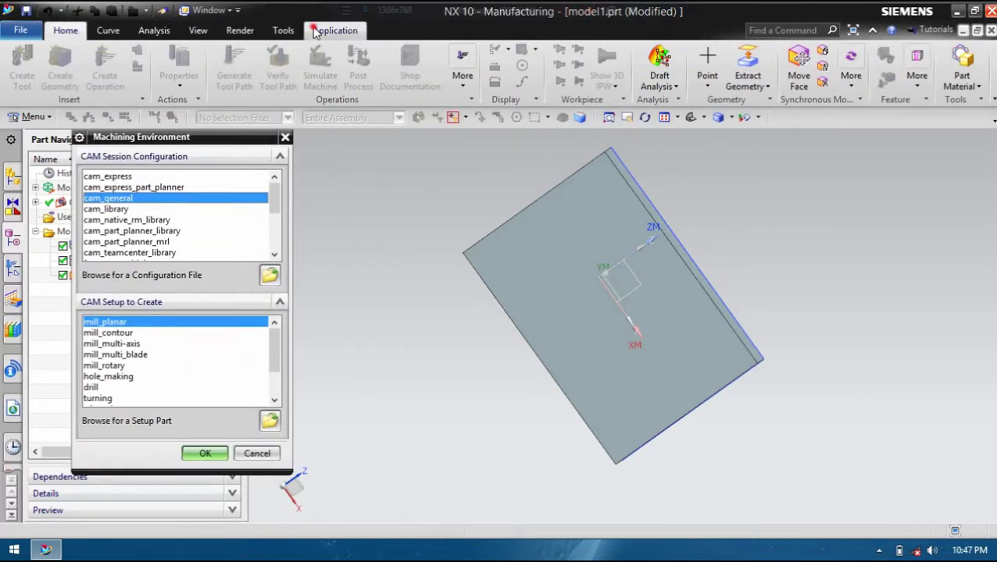
{"action": "left_click", "coordinate": [332, 31]}
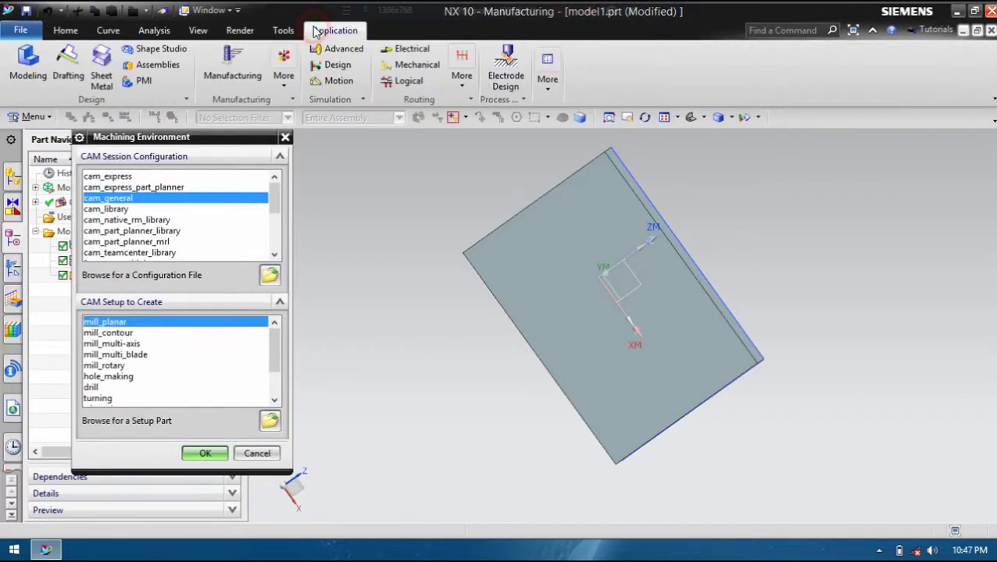
{"action": "left_click", "coordinate": [161, 50]}
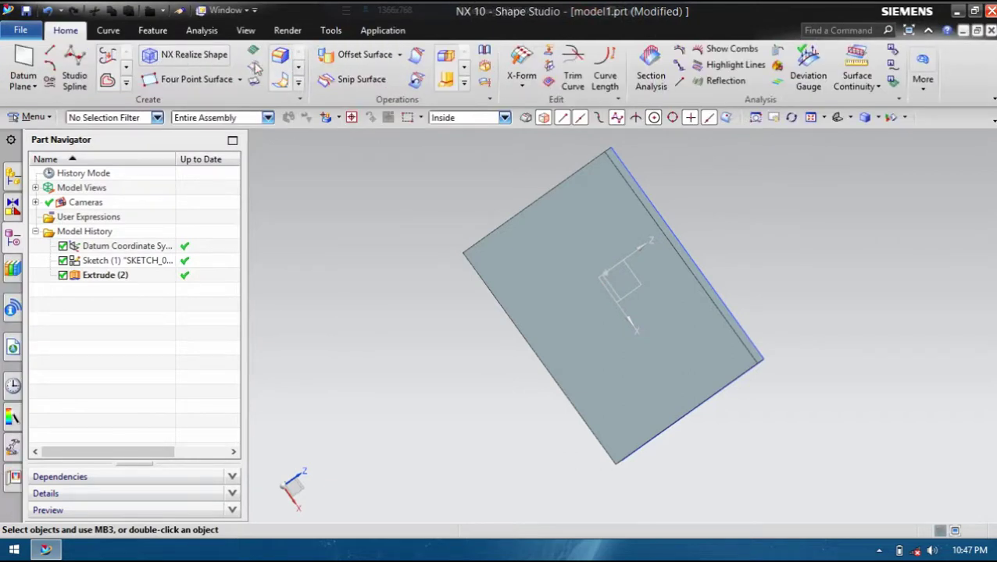
Select and deselect the extruded plate body, then show the File commands and preferences
{"action": "left_click", "coordinate": [674, 299]}
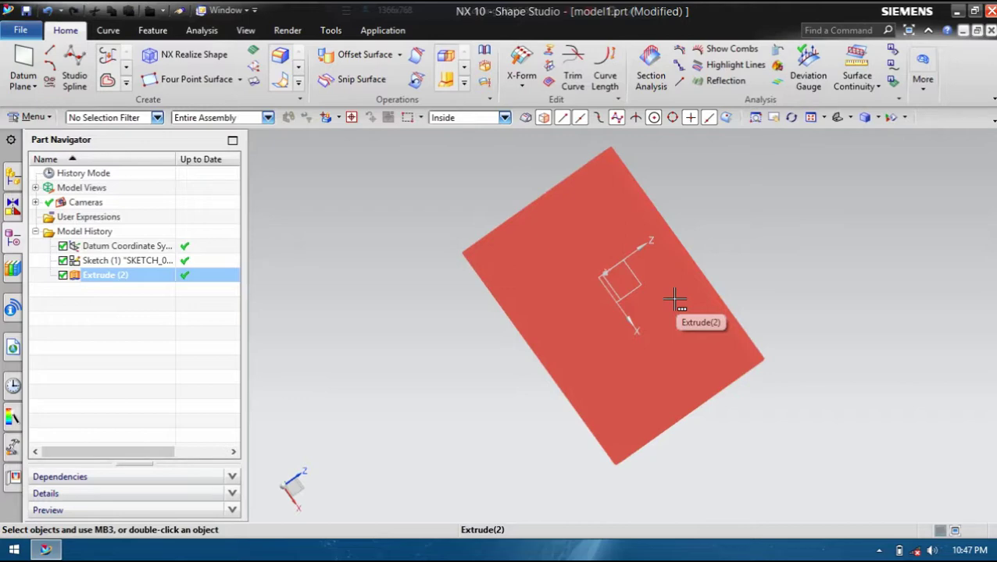
{"action": "key", "text": "Escape"}
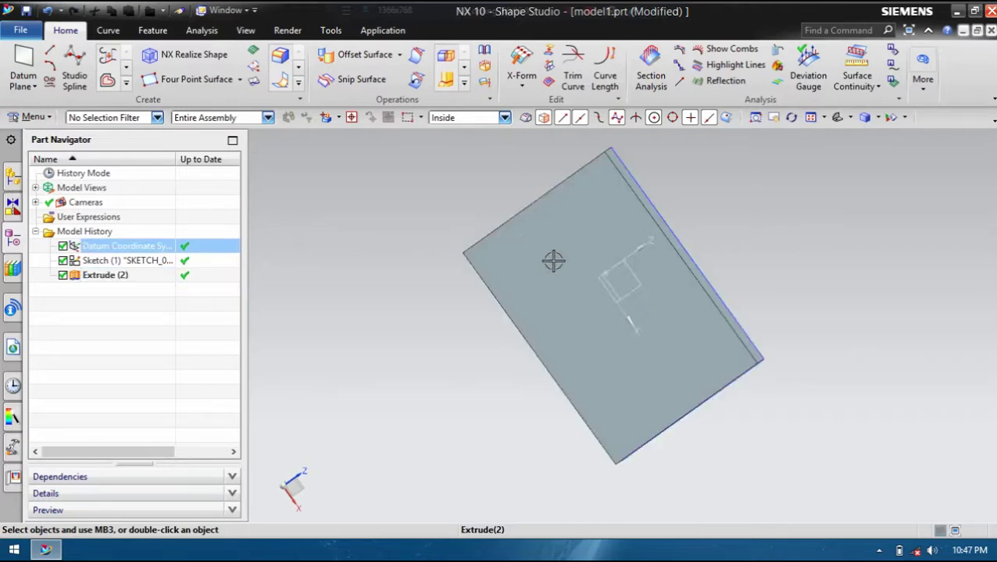
{"action": "left_click", "coordinate": [21, 30]}
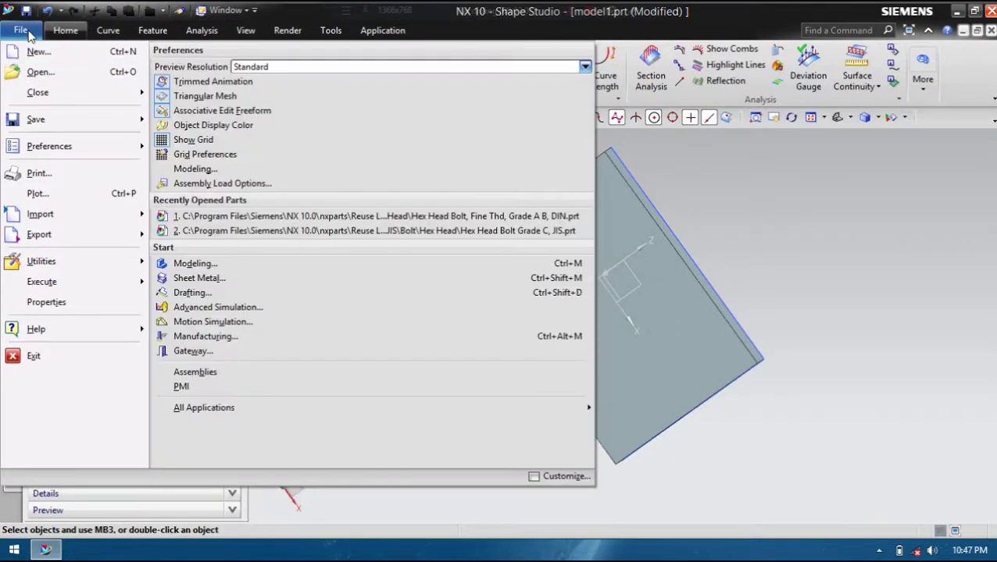
Reopen the File menu to show Preferences, Recently Opened Parts and Start
{"action": "left_click", "coordinate": [24, 30]}
{"action": "left_click", "coordinate": [26, 31]}
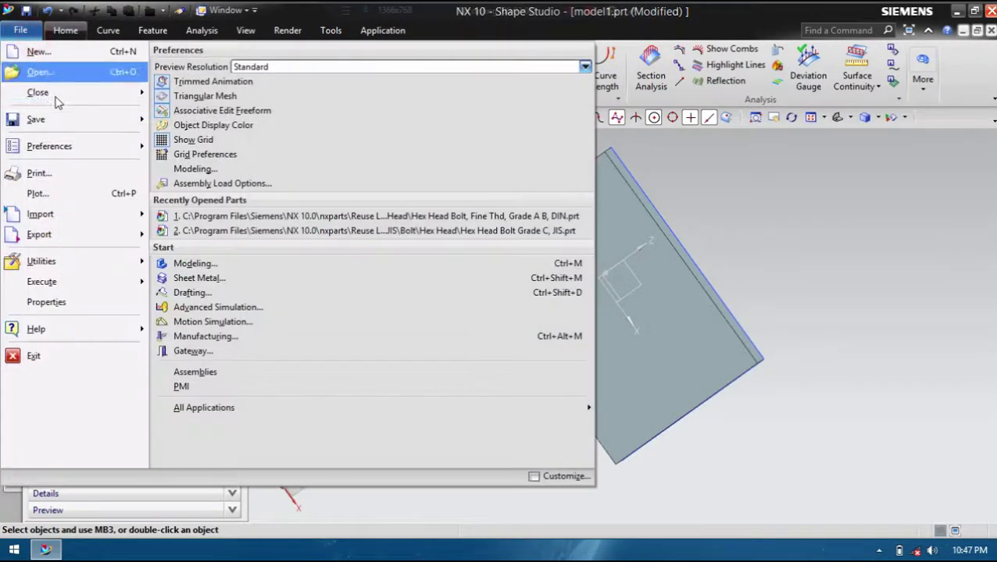